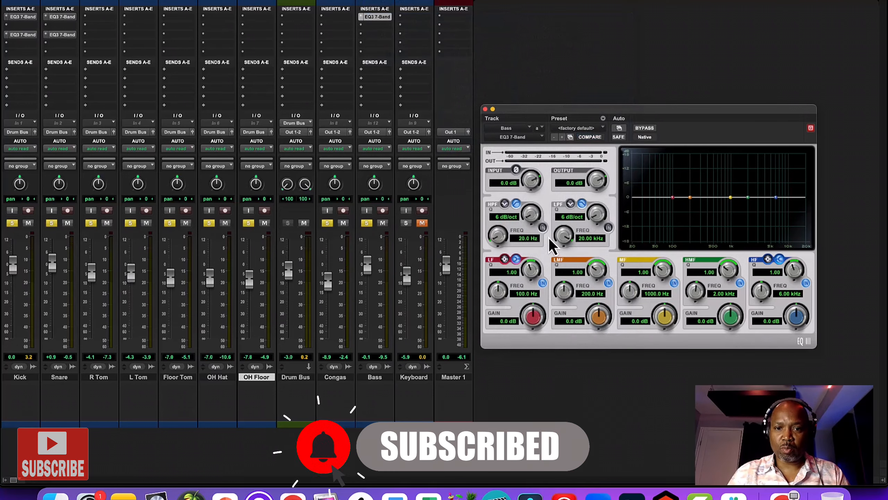
# - Enable the Bass EQ's high-pass filter at 34.8 Hz and low-pass filter at 14.90 kHz, both with 24 dB/oct slopes
pyautogui.click(542, 228)
pyautogui.moveTo(532, 220); pyautogui.dragTo(533, 179)
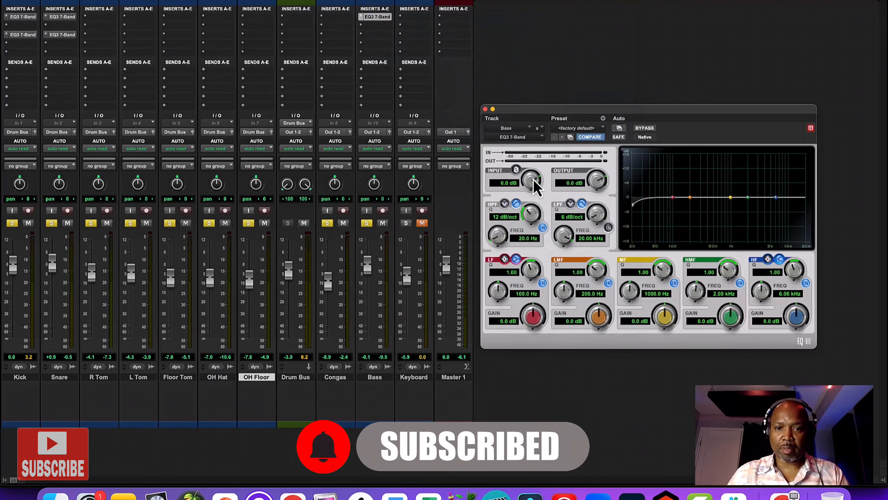
pyautogui.click(609, 227)
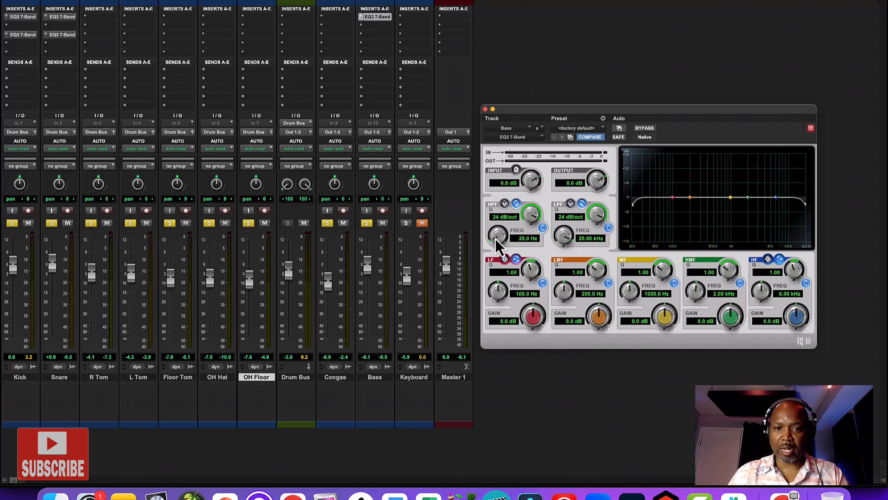
pyautogui.moveTo(496, 238); pyautogui.dragTo(498, 227)
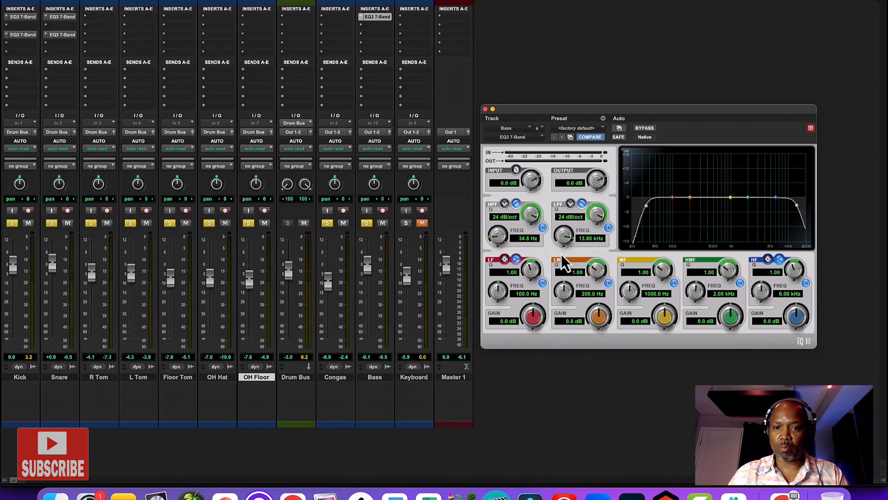
pyautogui.moveTo(561, 257); pyautogui.dragTo(561, 266)
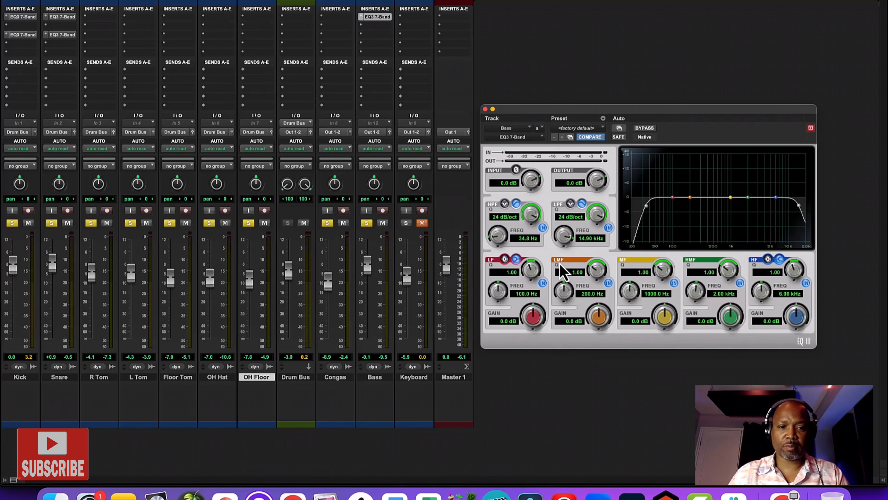
# - Start playback and insert a second mono EQ3 7-Band in the Bass track's third insert slot
pyautogui.press('space')
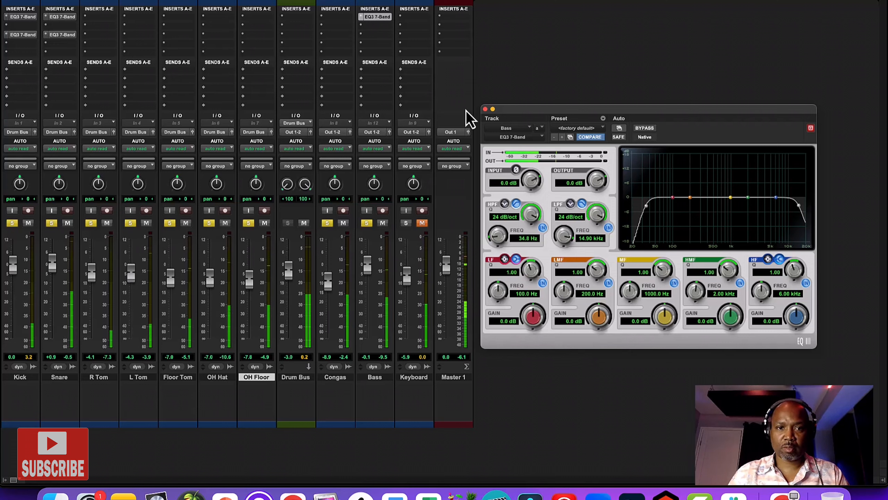
pyautogui.click(375, 34)
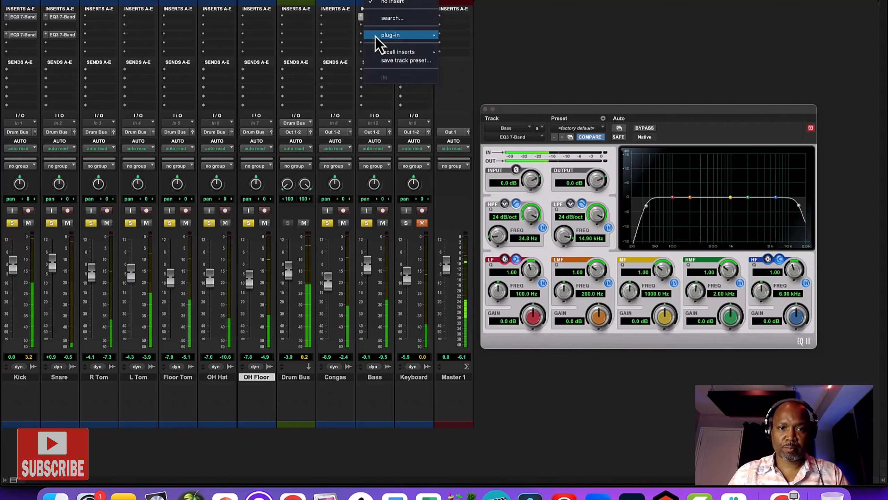
pyautogui.moveTo(375, 36)
pyautogui.moveTo(474, 39)
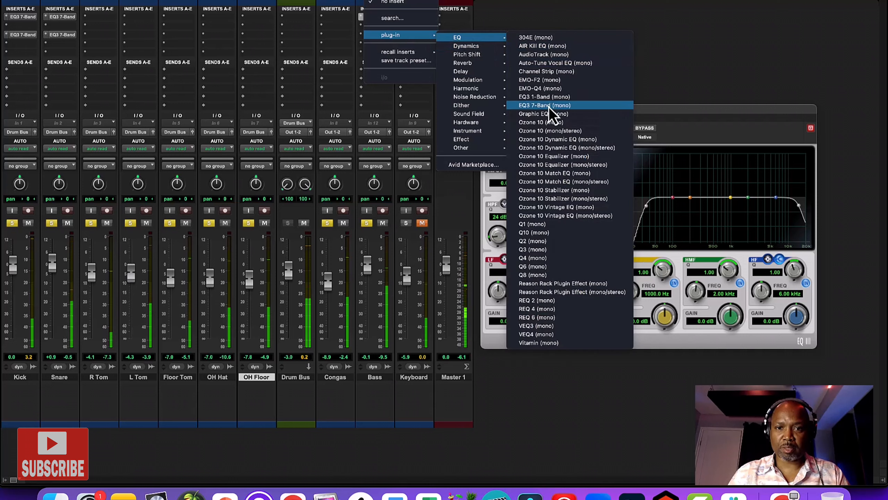
pyautogui.click(549, 107)
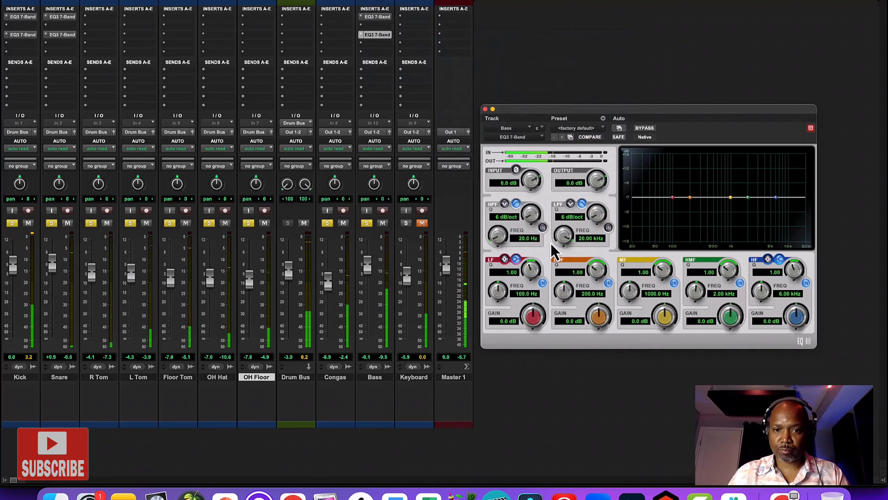
# - On the new Bass EQ, disable the LF band, set it to peak, and boost the LMF band 4.0 dB at 69.8 Hz
pyautogui.click(543, 282)
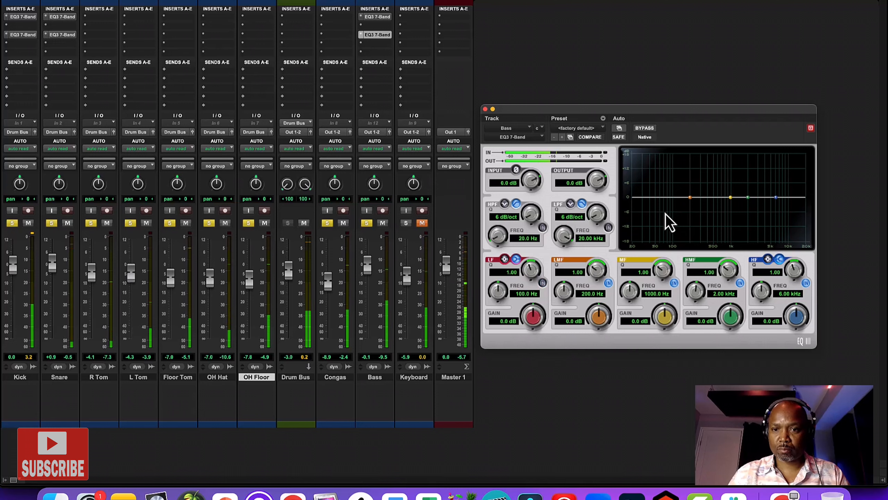
pyautogui.click(504, 259)
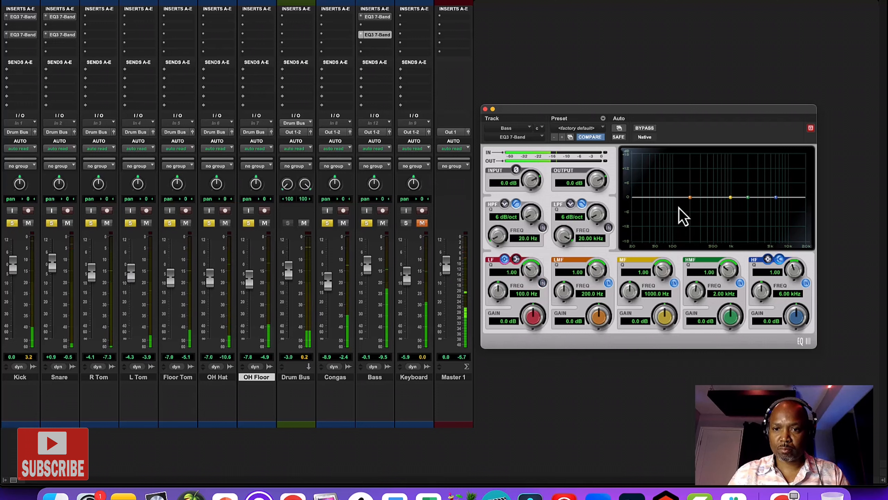
pyautogui.moveTo(691, 187); pyautogui.dragTo(663, 174)
pyautogui.moveTo(601, 322); pyautogui.dragTo(594, 333)
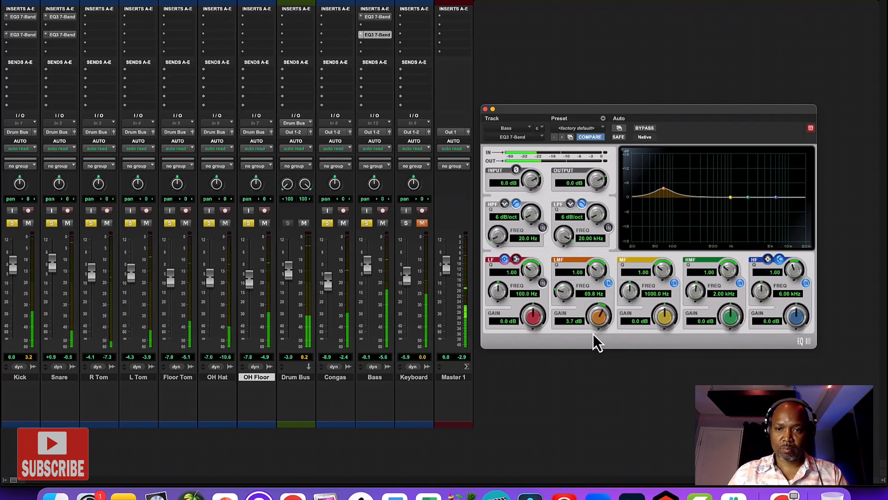
pyautogui.moveTo(594, 334); pyautogui.dragTo(598, 304)
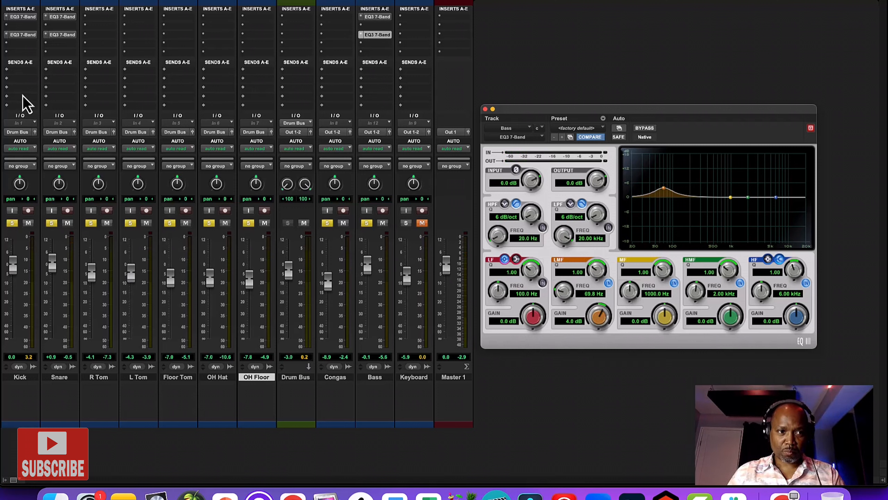
# - Open the Kick's second EQ, start playback, and bring the Keyboard into the mix by soloing and unmuting it
pyautogui.click(17, 36)
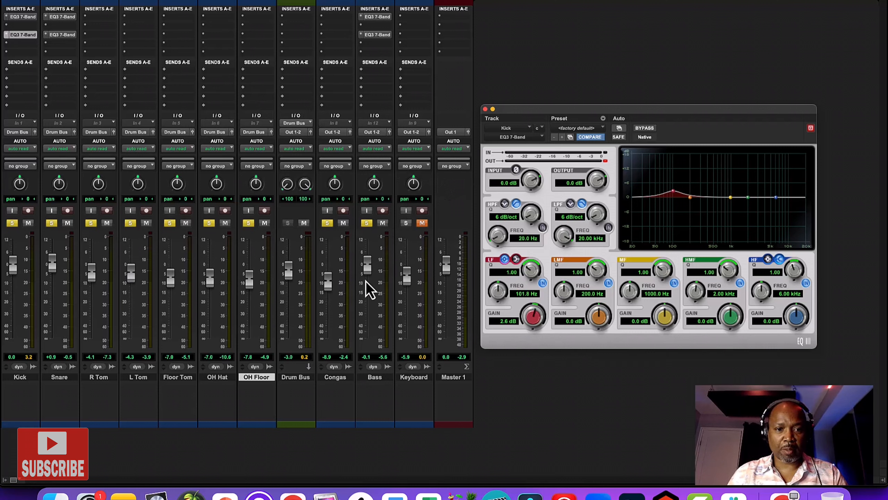
pyautogui.press('space')
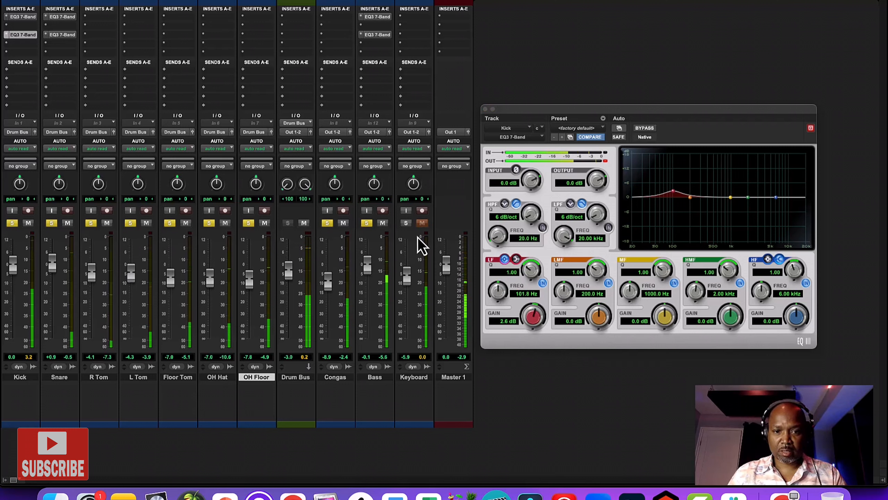
pyautogui.click(405, 223)
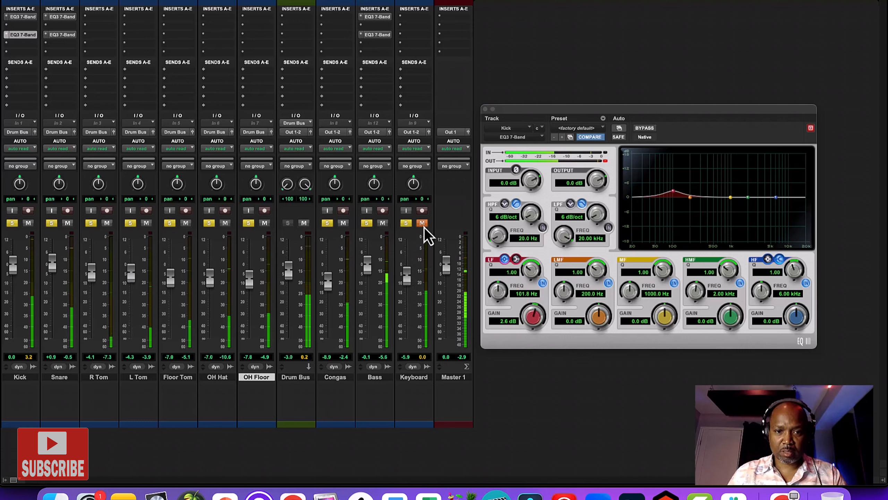
pyautogui.click(422, 224)
# - Balance the Keyboard fader at -2.7 dB and the Bass fader at -0.9 dB during playback, and stop playback
pyautogui.moveTo(408, 283); pyautogui.dragTo(410, 281)
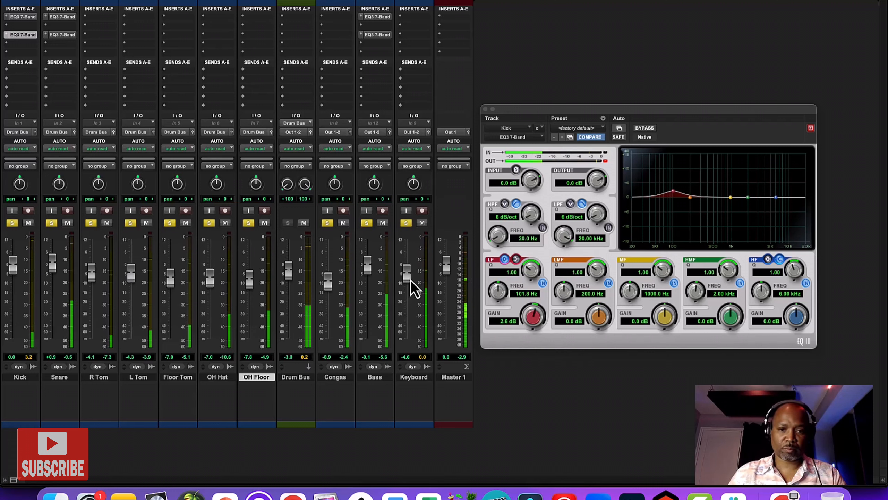
pyautogui.moveTo(410, 281); pyautogui.dragTo(410, 274)
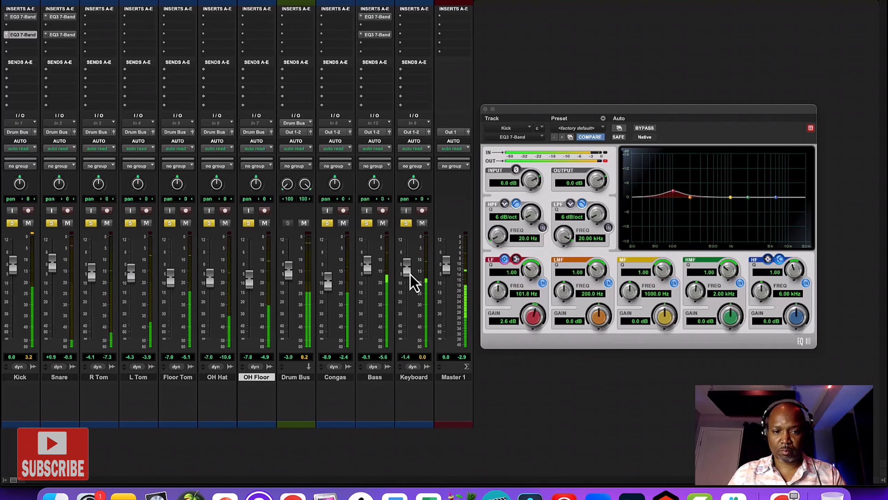
pyautogui.moveTo(410, 275)
pyautogui.mouseDown()
pyautogui.moveTo(367, 270)
pyautogui.moveTo(408, 274)
pyautogui.mouseUp()
pyautogui.press('space')
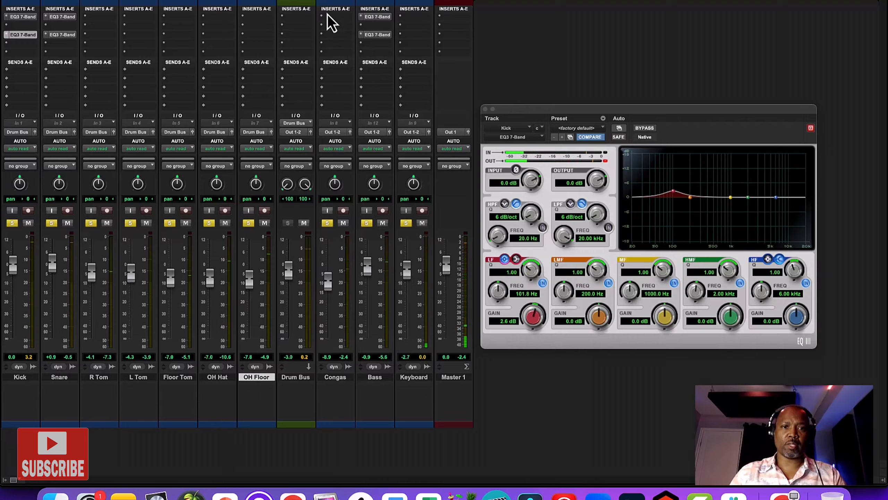
# - Close the Mix window and move the Kick's EQ window lower to uncover the Kick and Snare clips in the Edit window
pyautogui.moveTo(303, 1); pyautogui.dragTo(330, 30)
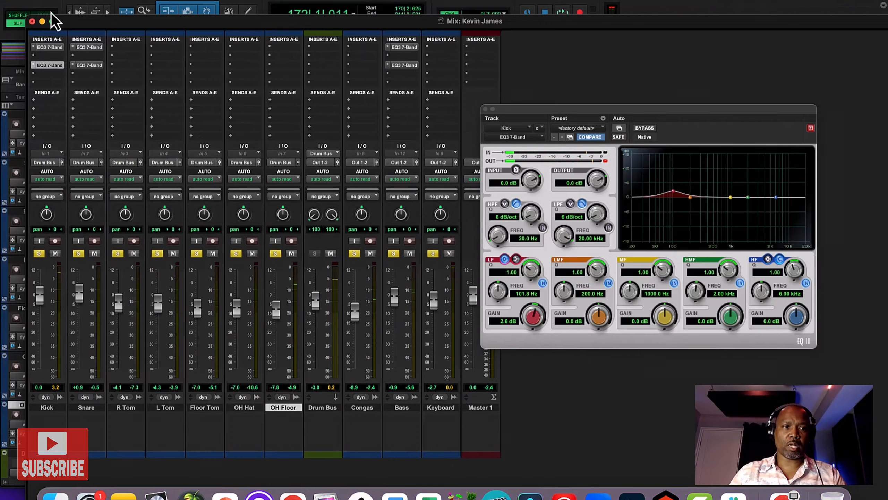
pyautogui.click(32, 22)
pyautogui.moveTo(550, 114); pyautogui.dragTo(592, 201)
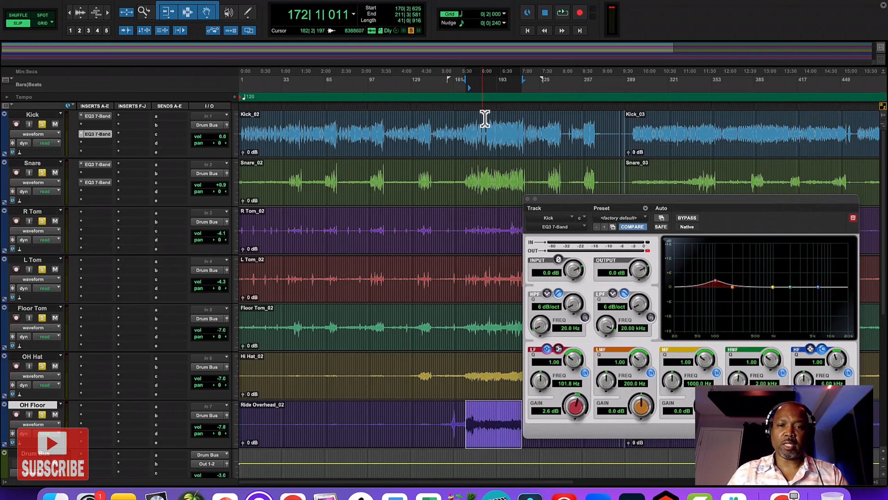
# - Select the dense passage of the Kick_02 clip, and switch to the Mix window and back to the Edit window
pyautogui.moveTo(468, 130); pyautogui.dragTo(517, 130)
pyautogui.click(348, 1)
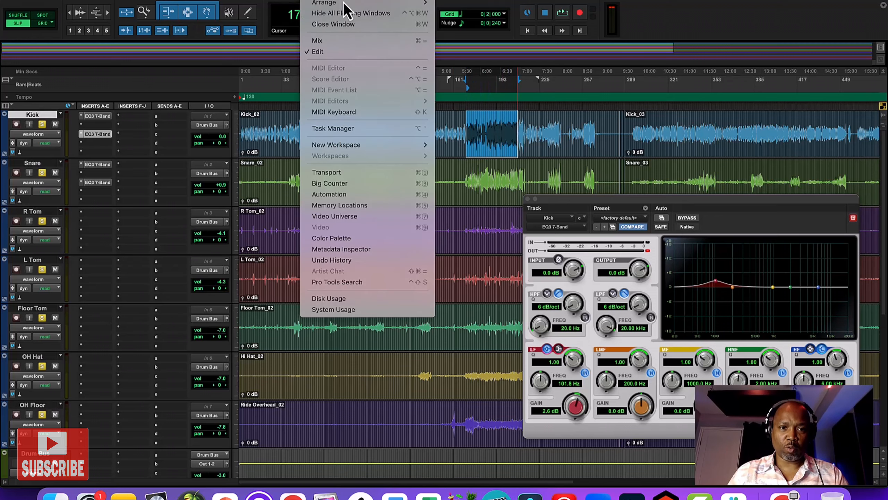
pyautogui.click(350, 43)
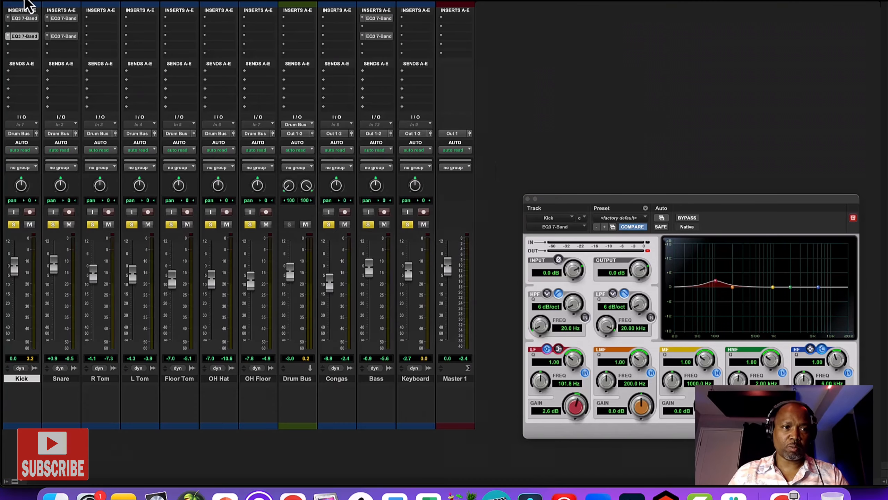
pyautogui.press('super+equal')
# - Place the edit cursor near bar 3 across all tracks and clear the solo on every track
pyautogui.click(412, 148)
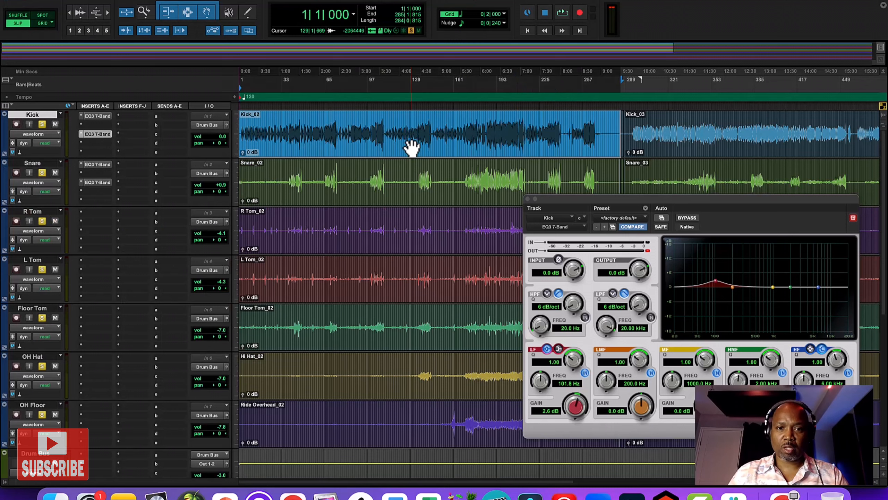
pyautogui.click(401, 174)
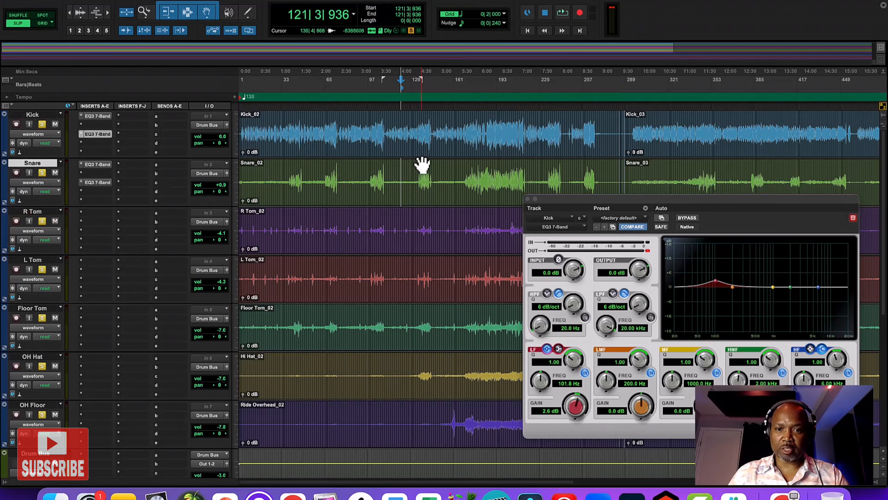
pyautogui.click(244, 98)
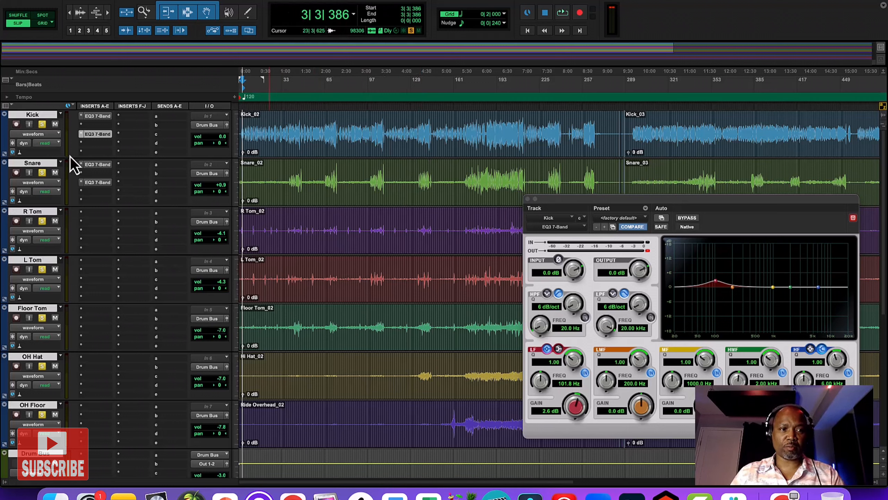
pyautogui.keyDown('alt'); pyautogui.click(43, 127); pyautogui.keyUp('alt')
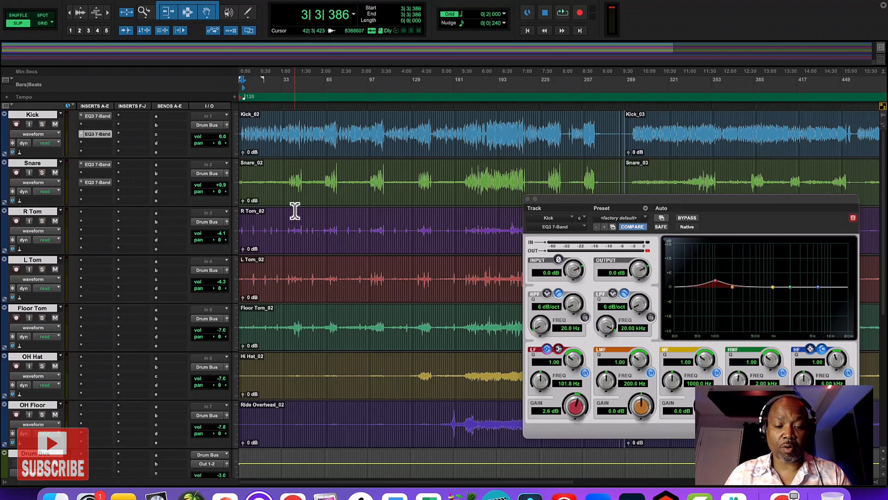
# - Play the full mix from near the session start and bring back the Mix window
pyautogui.press('space')
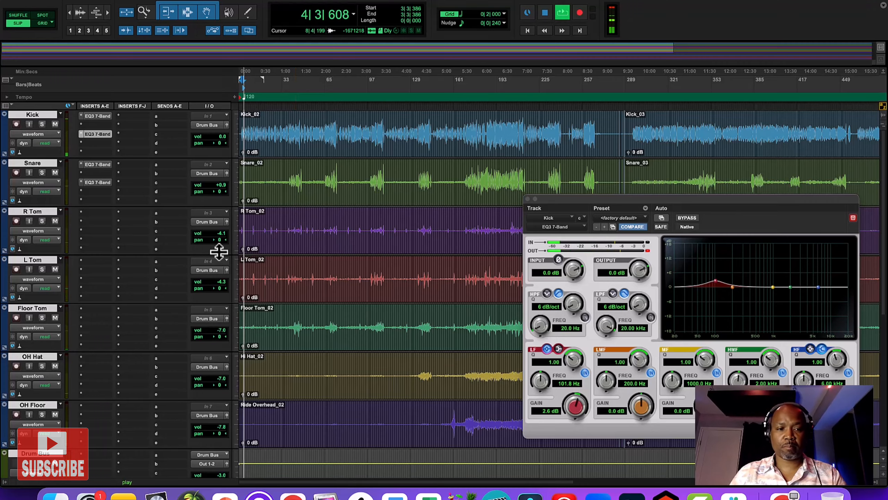
pyautogui.scroll(-5, 170, 250)
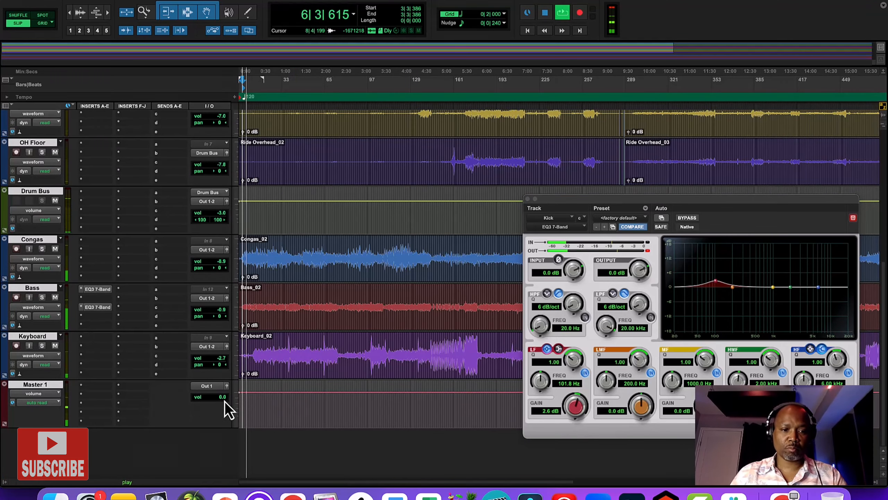
pyautogui.click(308, 3)
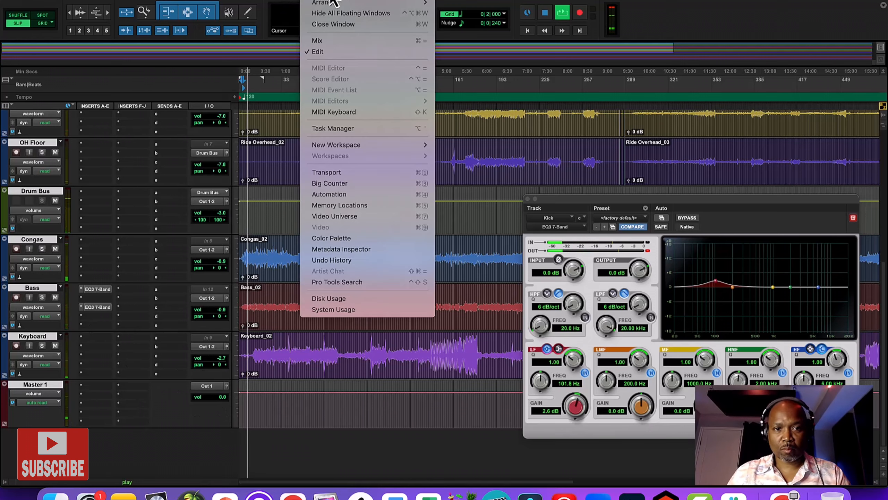
pyautogui.click(341, 39)
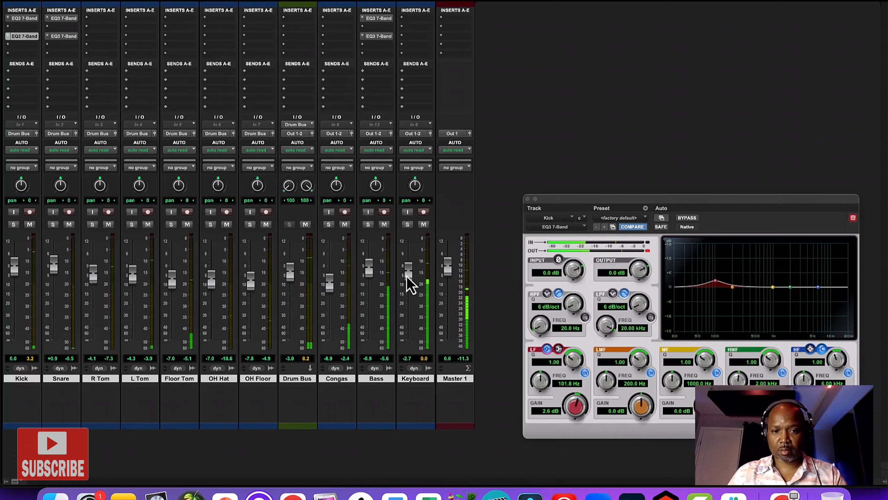
# - Lower the Keyboard fader to about -7.3 dB while the full mix plays
pyautogui.moveTo(407, 277); pyautogui.dragTo(407, 280)
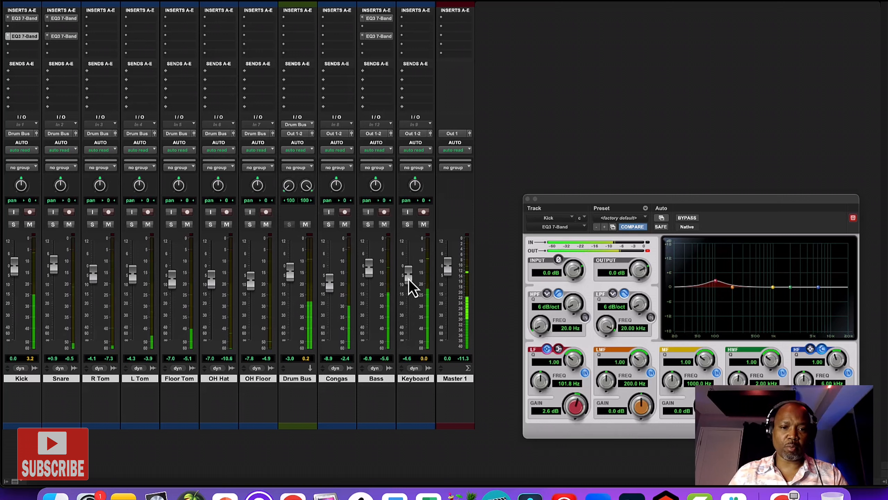
pyautogui.moveTo(408, 280); pyautogui.dragTo(408, 283)
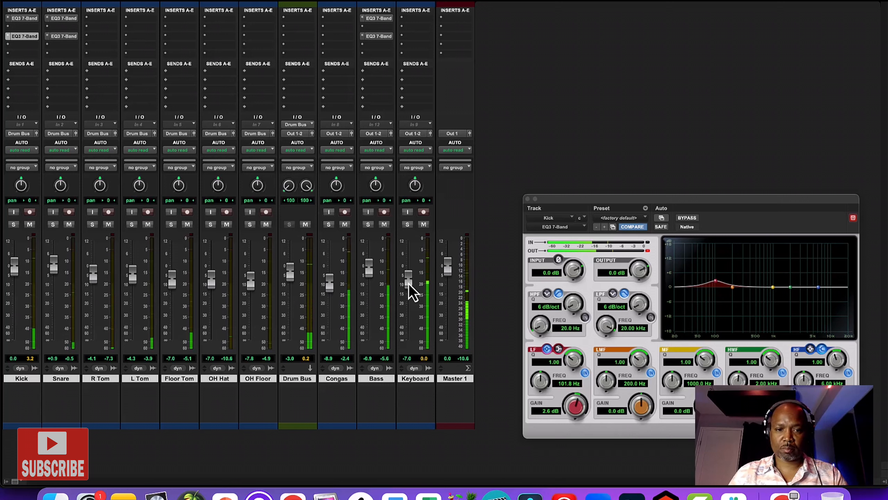
pyautogui.moveTo(407, 284); pyautogui.dragTo(408, 284)
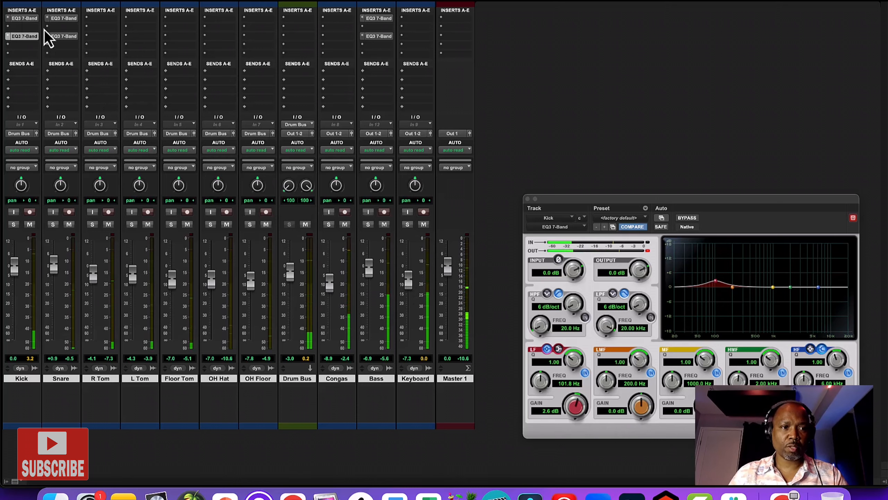
# - Insert the Dyn3 Compressor/Limiter (mono) between the two EQs on the Kick track and move its window next to the channel strips
pyautogui.click(26, 28)
pyautogui.moveTo(70, 29)
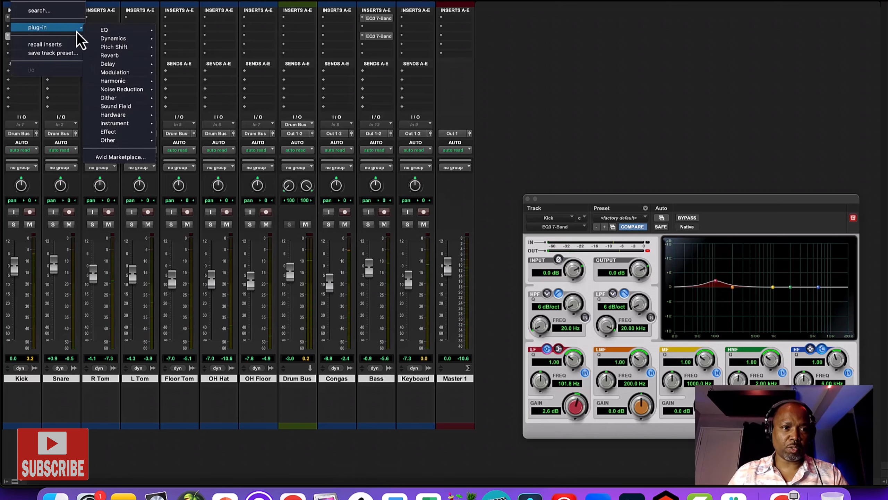
pyautogui.moveTo(113, 38)
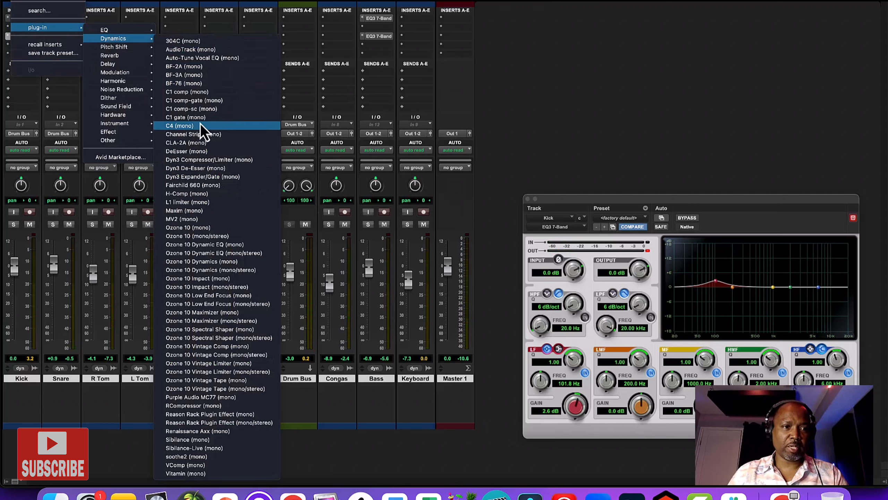
pyautogui.click(206, 161)
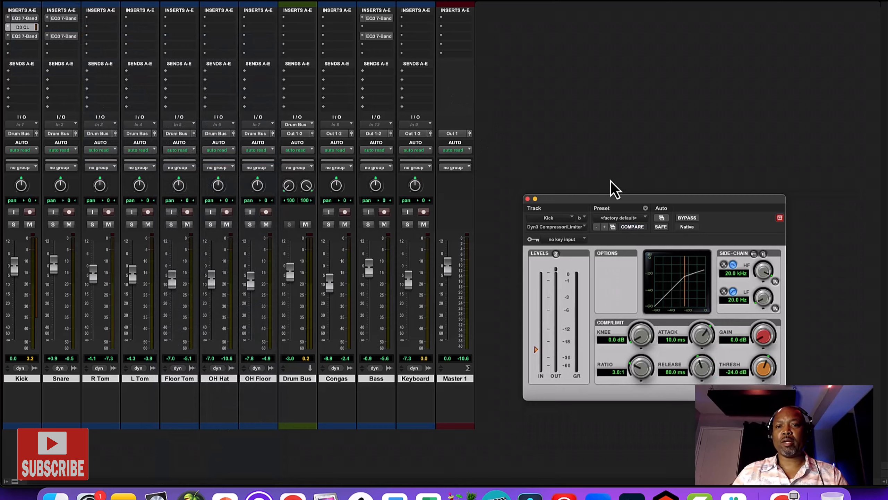
pyautogui.moveTo(613, 200); pyautogui.dragTo(469, 96)
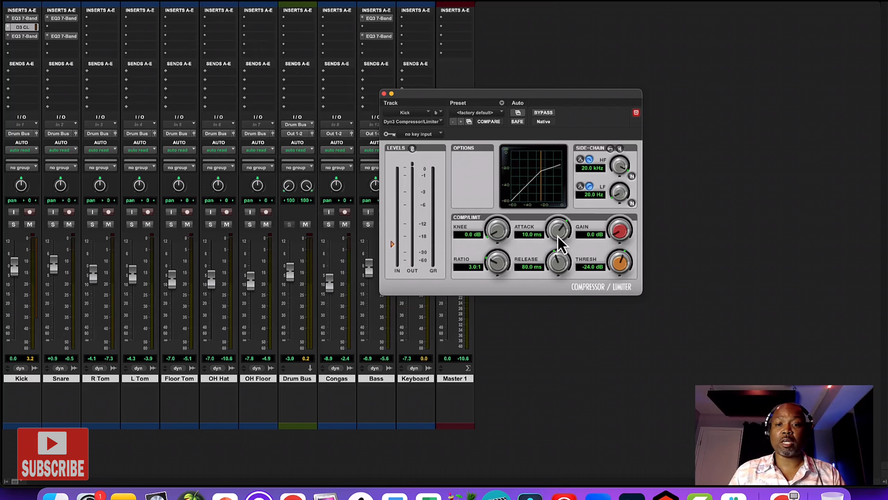
# - Set the Kick compressor's attack to about 18 ms, release to 87.0 ms, ratio to 6.1:1 and knee to 4.3 dB
pyautogui.moveTo(558, 236); pyautogui.dragTo(560, 226)
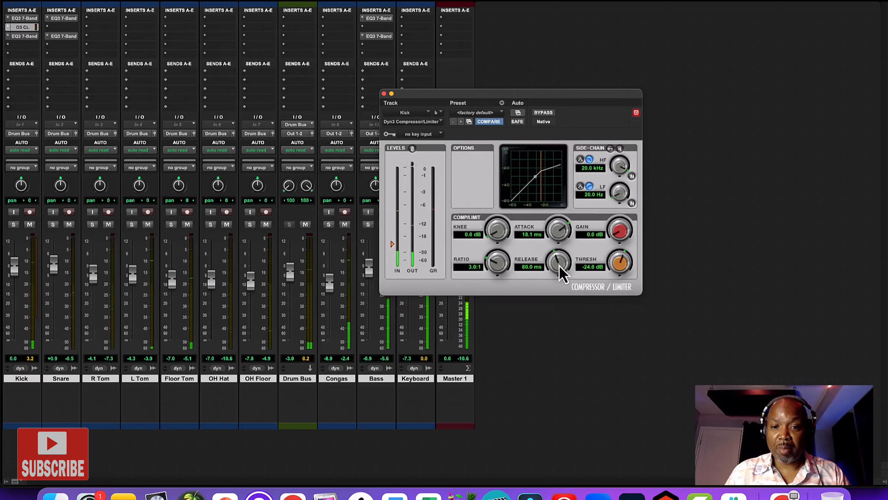
pyautogui.moveTo(560, 266); pyautogui.dragTo(561, 262)
pyautogui.moveTo(493, 267); pyautogui.dragTo(497, 230)
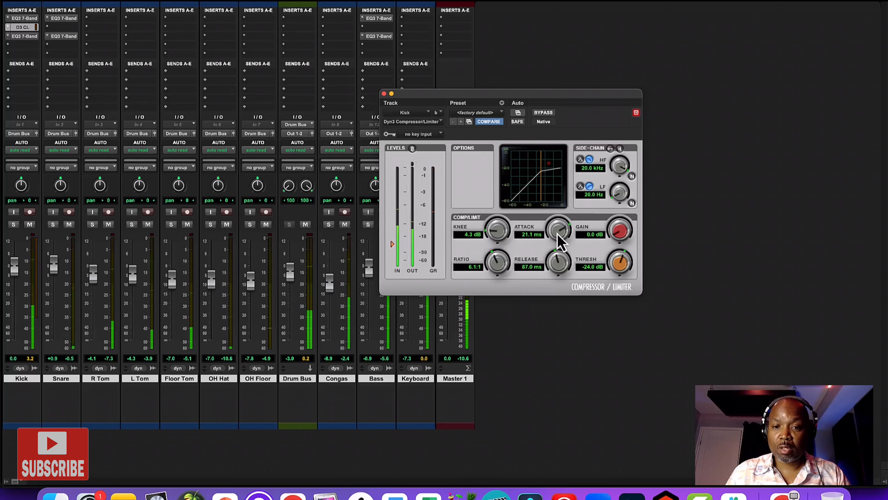
# - Set the Kick compressor's attack to 56.2 ms, threshold to -24.9 dB and gain to 6.7 dB, and clear the output clip indicator
pyautogui.moveTo(557, 237); pyautogui.dragTo(560, 235)
pyautogui.moveTo(618, 268); pyautogui.dragTo(616, 272)
pyautogui.moveTo(616, 237)
pyautogui.mouseDown()
pyautogui.moveTo(613, 223)
pyautogui.moveTo(618, 234)
pyautogui.mouseUp()
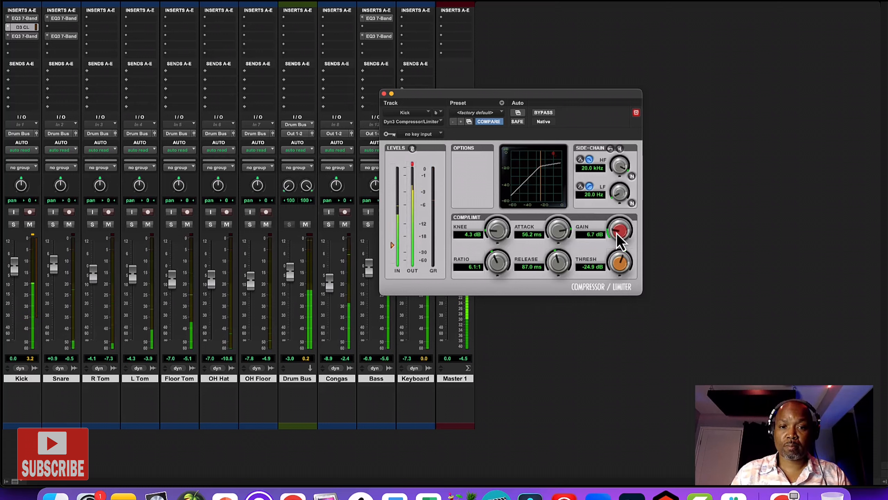
pyautogui.click(413, 165)
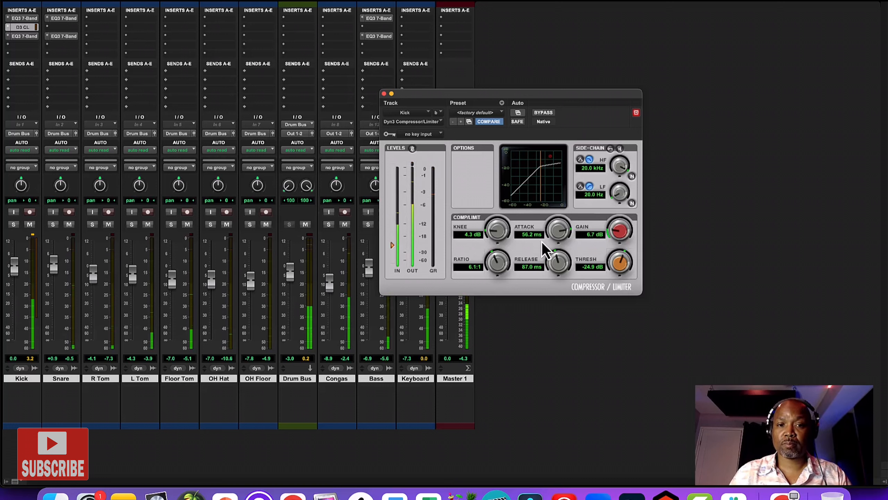
# - Lower the Kick compressor's gain in small amounts to 3.7 dB during playback, clearing the output clip indicator between adjustments
pyautogui.moveTo(612, 232); pyautogui.dragTo(611, 236)
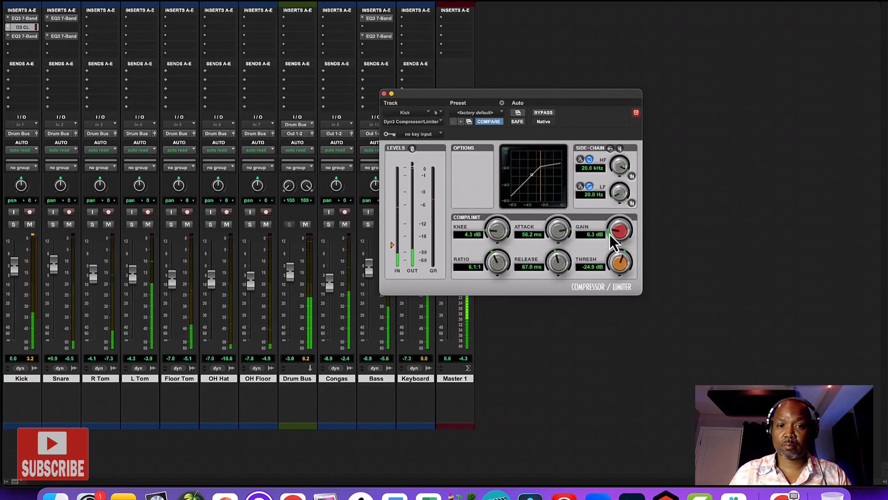
pyautogui.moveTo(611, 235); pyautogui.dragTo(610, 239)
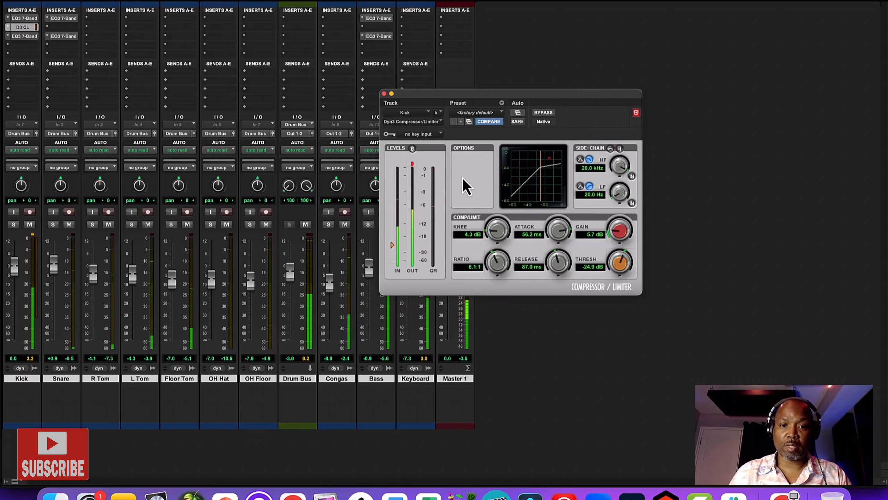
pyautogui.click(413, 164)
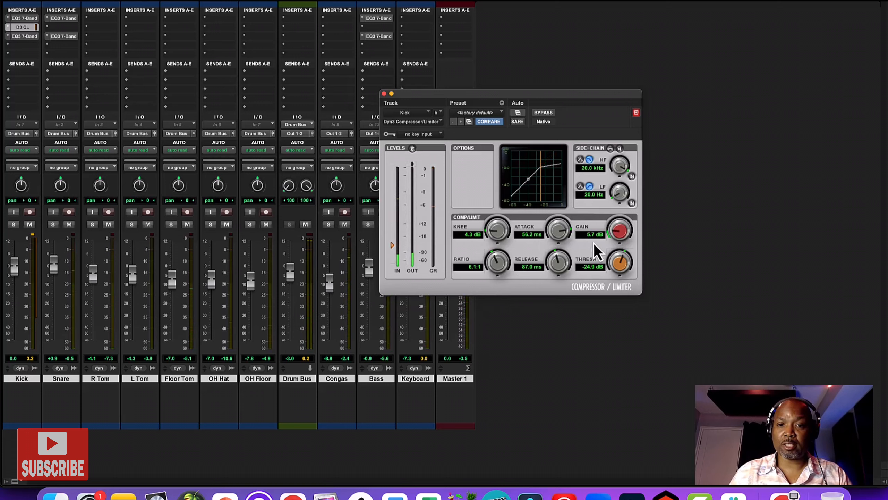
pyautogui.moveTo(618, 238); pyautogui.dragTo(617, 240)
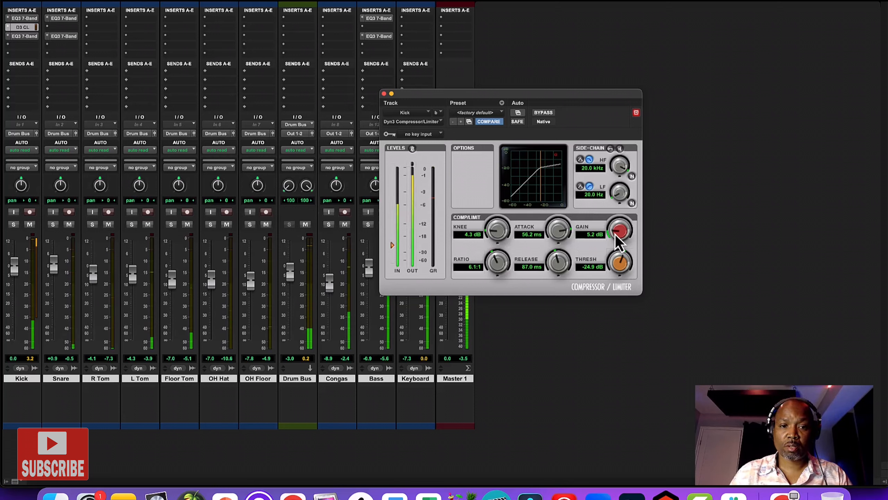
pyautogui.moveTo(614, 234); pyautogui.dragTo(610, 240)
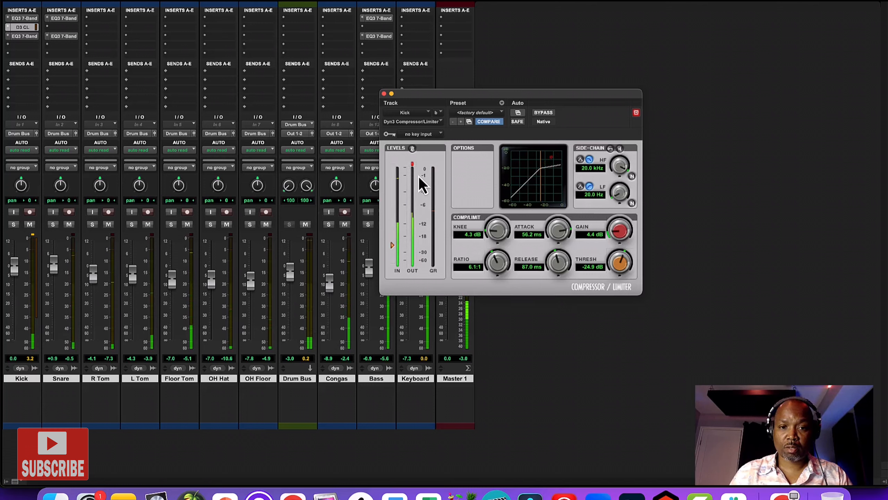
pyautogui.moveTo(619, 237); pyautogui.dragTo(615, 241)
pyautogui.click(411, 165)
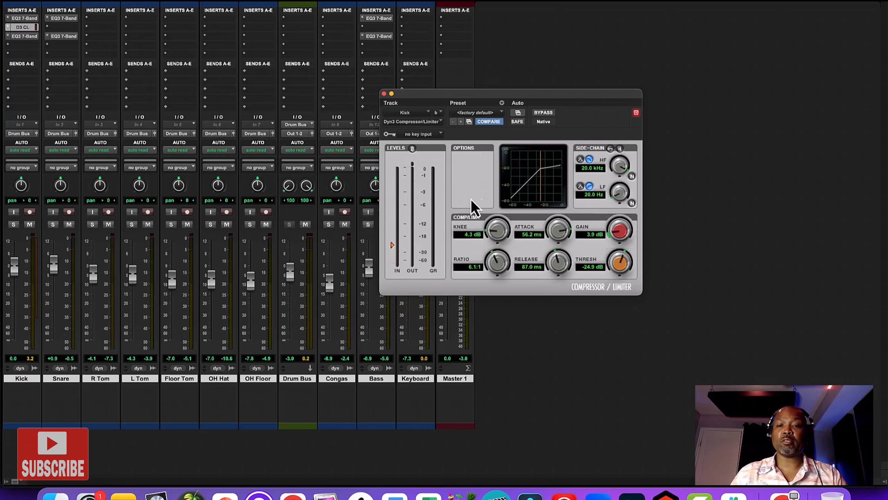
pyautogui.moveTo(620, 236); pyautogui.dragTo(611, 238)
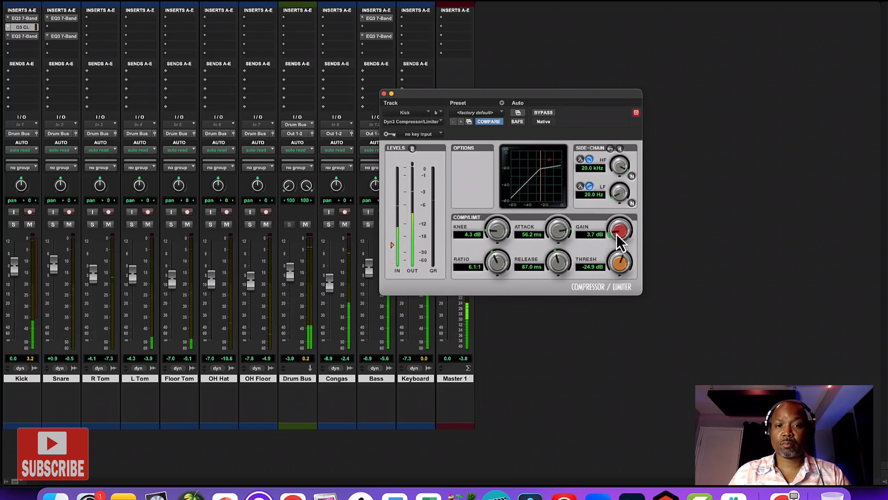
# - Set the low-frequency band gain of the Kick's post-compressor EQ to 2.8 dB and close the plug-in window
pyautogui.click(24, 36)
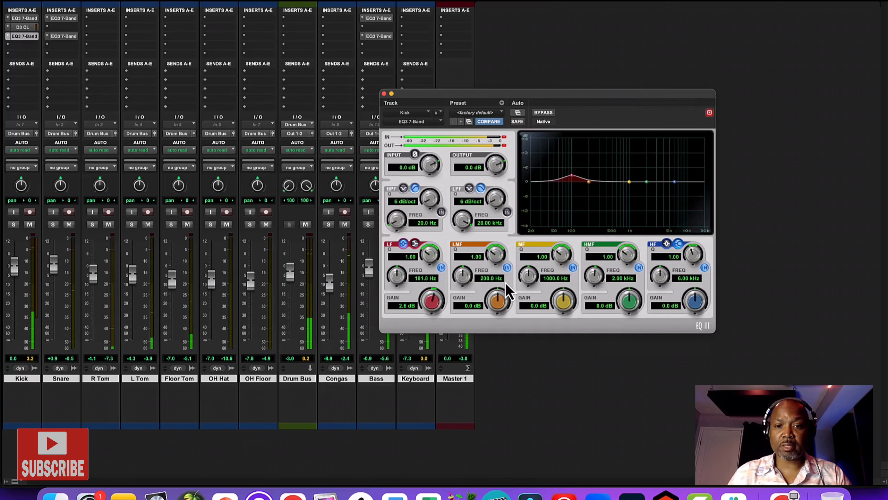
pyautogui.moveTo(425, 304); pyautogui.dragTo(425, 303)
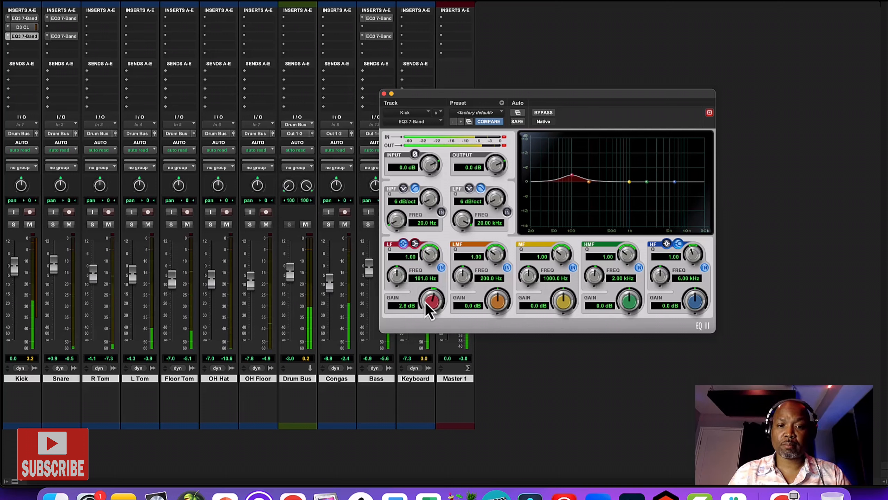
pyautogui.moveTo(425, 304); pyautogui.dragTo(425, 303)
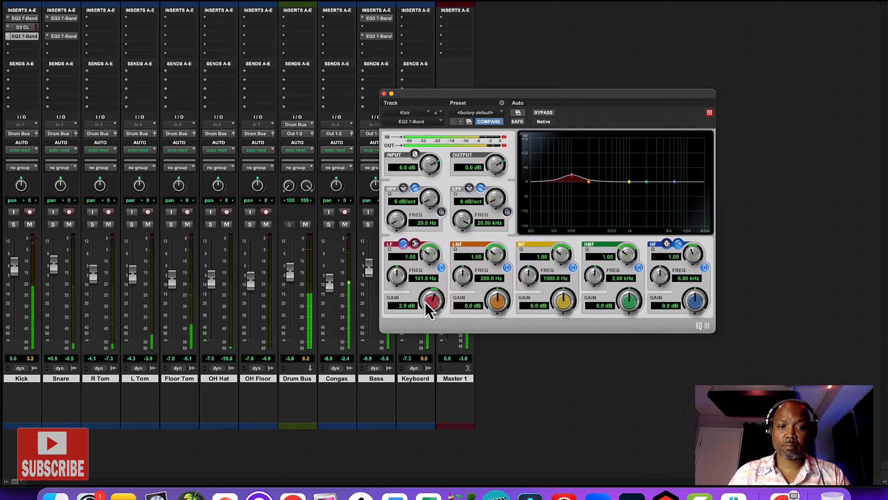
pyautogui.moveTo(425, 302); pyautogui.dragTo(434, 304)
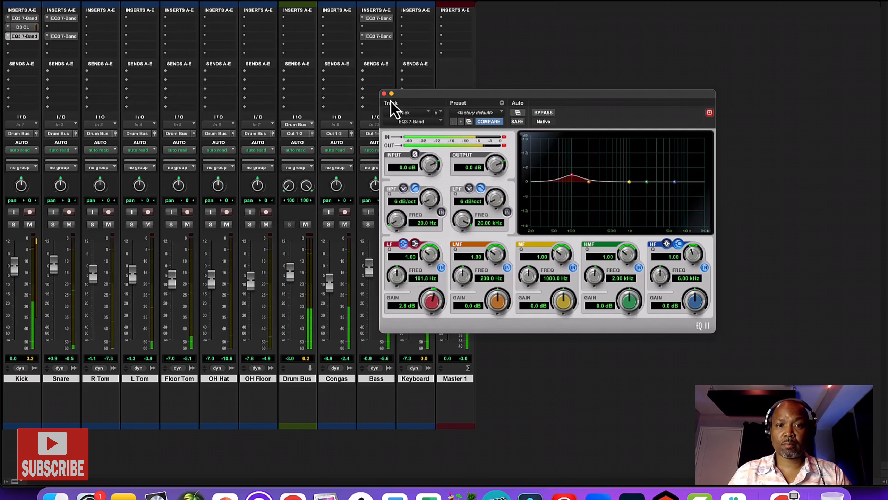
pyautogui.click(384, 94)
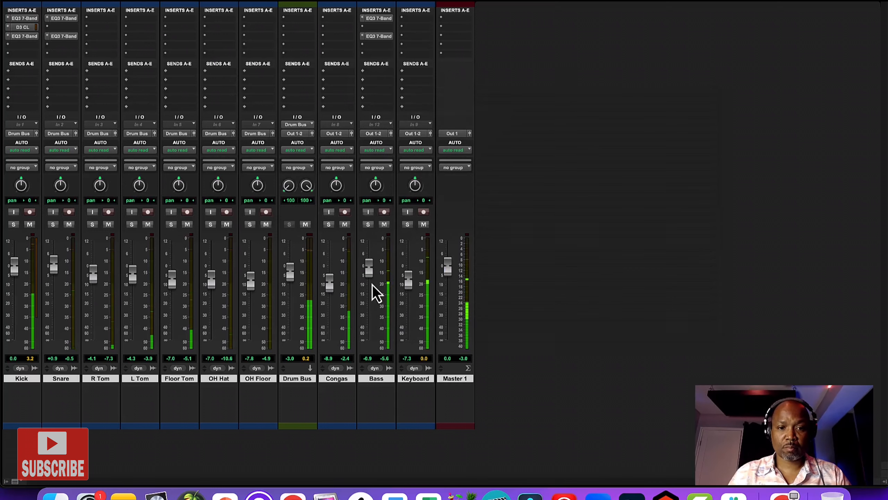
# - Rebalance the faders to -1.4 dB for Bass, -3.6 dB for OH Hat, -4.1 dB for OH Floor and -7.0 dB for Keyboard
pyautogui.moveTo(370, 274); pyautogui.dragTo(371, 276)
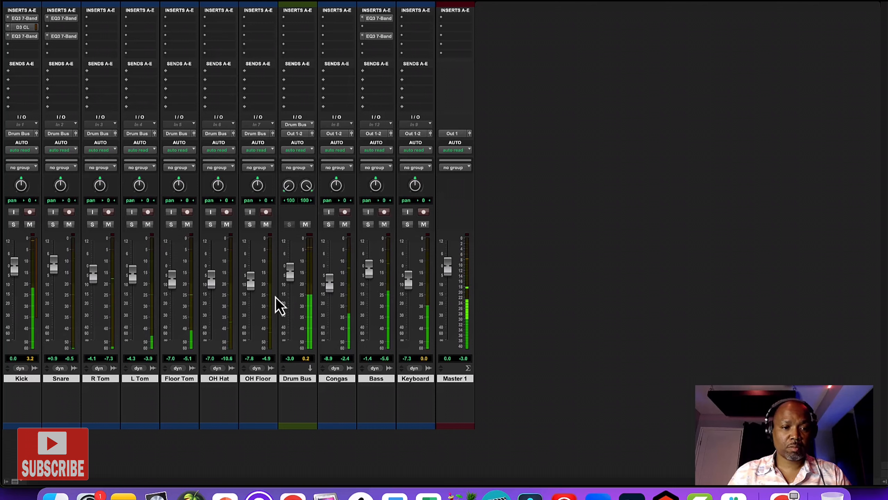
pyautogui.moveTo(214, 283)
pyautogui.mouseDown()
pyautogui.moveTo(256, 278)
pyautogui.moveTo(212, 274)
pyautogui.mouseUp()
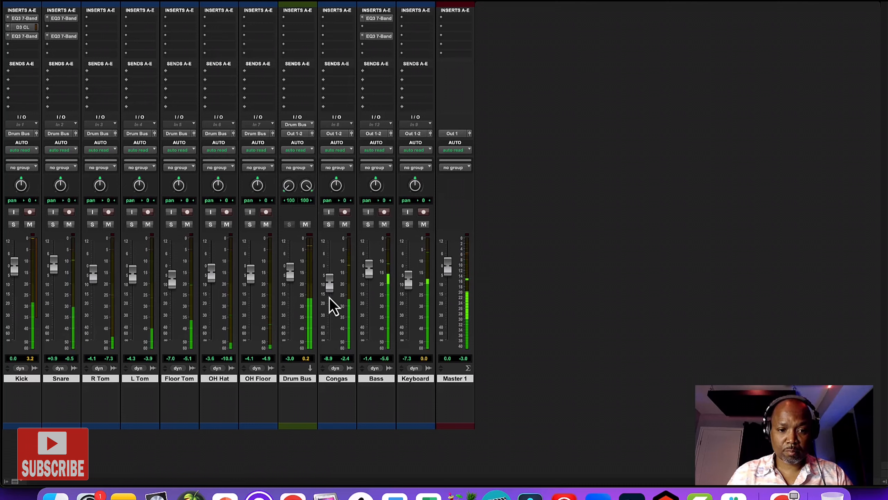
pyautogui.moveTo(418, 289); pyautogui.dragTo(417, 287)
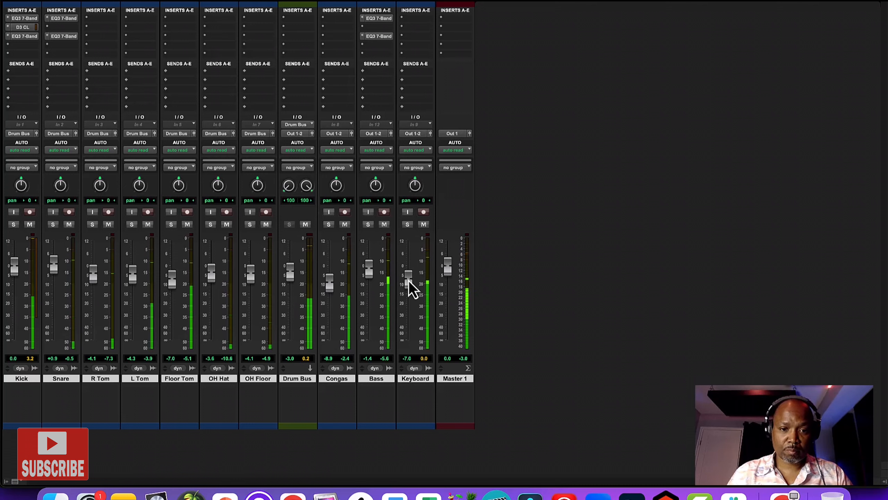
# - Insert an EQ3 7-Band (mono) in the first slot of the Keyboard track and move its window clear of the channel strips
pyautogui.click(417, 19)
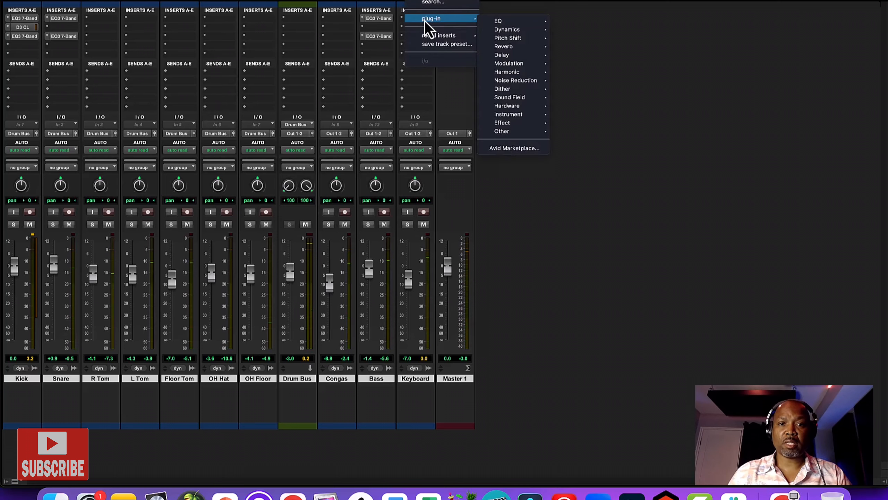
pyautogui.moveTo(524, 22)
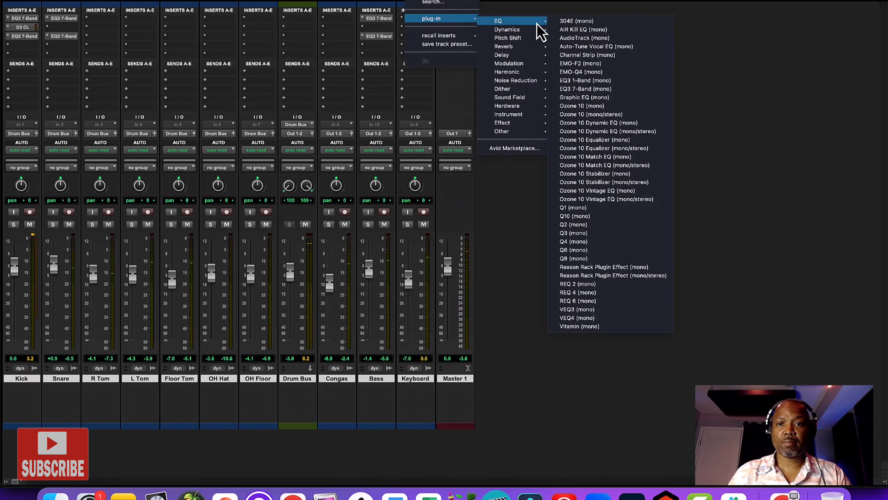
pyautogui.click(599, 89)
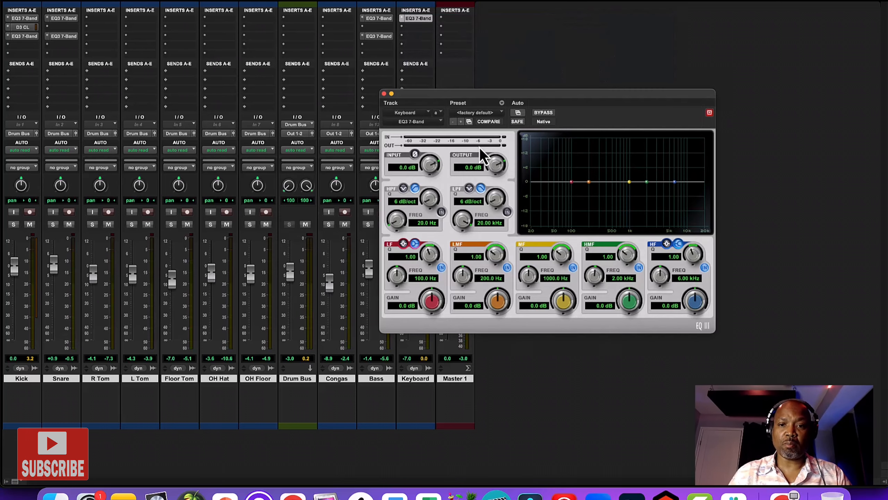
pyautogui.moveTo(468, 96); pyautogui.dragTo(545, 69)
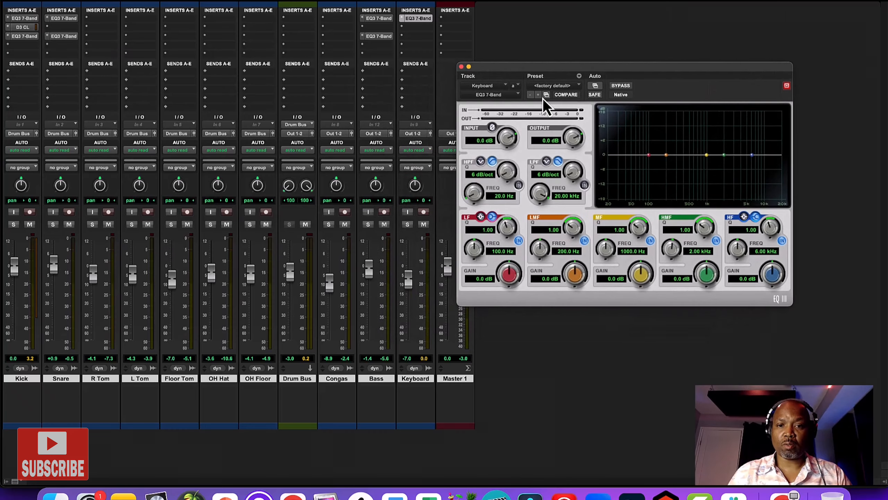
# - Enable the Keyboard EQ's high-pass filter with a 24 dB/oct slope at 42.9 Hz
pyautogui.click(521, 186)
pyautogui.moveTo(509, 173); pyautogui.dragTo(530, 72)
pyautogui.moveTo(476, 195); pyautogui.dragTo(478, 180)
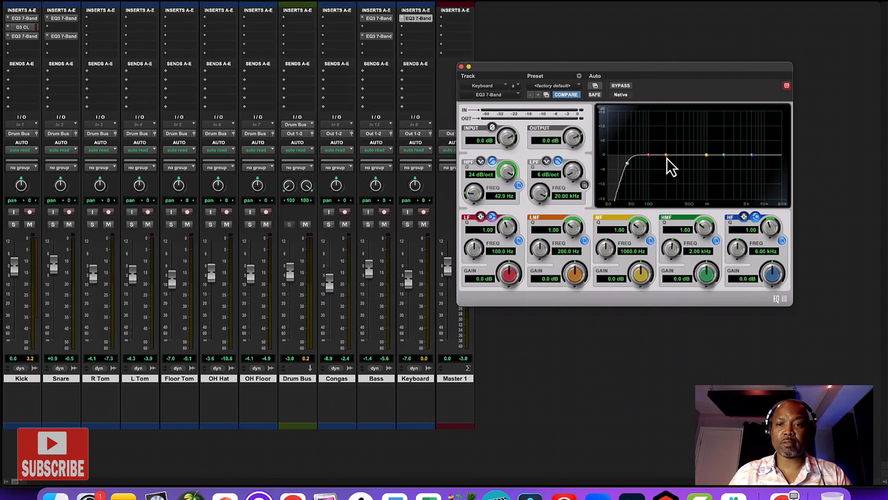
# - Play the mix and boost the Keyboard EQ's low-mid band to about 16.1 dB at 229.8 Hz to listen for problem frequencies
pyautogui.press('space')
pyautogui.moveTo(666, 158); pyautogui.dragTo(666, 119)
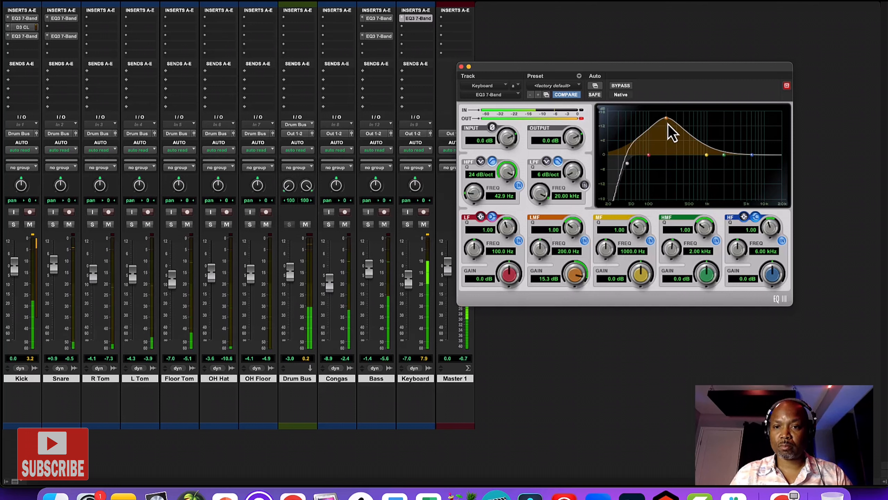
pyautogui.moveTo(667, 118)
pyautogui.mouseDown()
pyautogui.moveTo(677, 117)
pyautogui.moveTo(670, 117)
pyautogui.mouseUp()
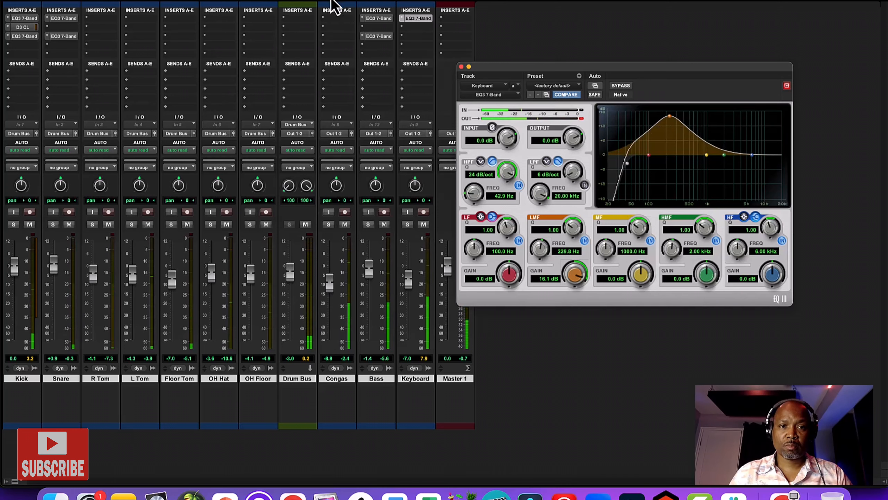
# - Switch to the Edit window and restart playback from about bar 57
pyautogui.press('super+equal')
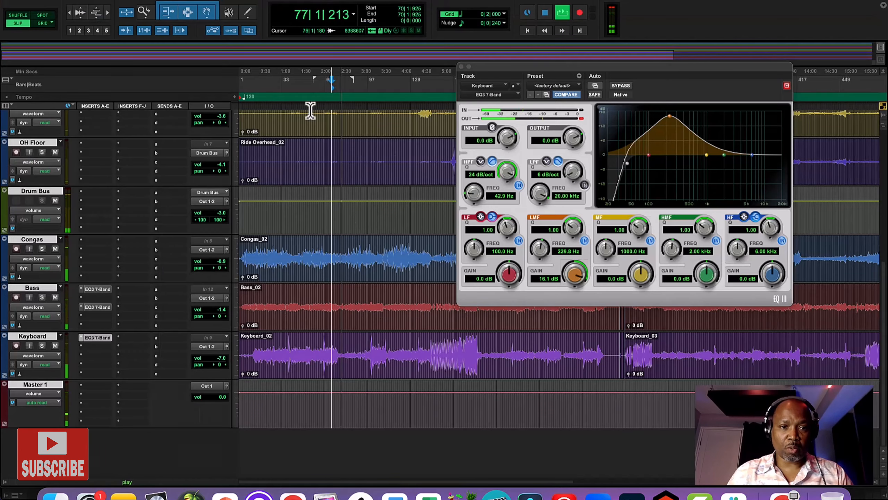
pyautogui.moveTo(332, 88); pyautogui.dragTo(316, 87)
pyautogui.press('space')
pyautogui.press('space')
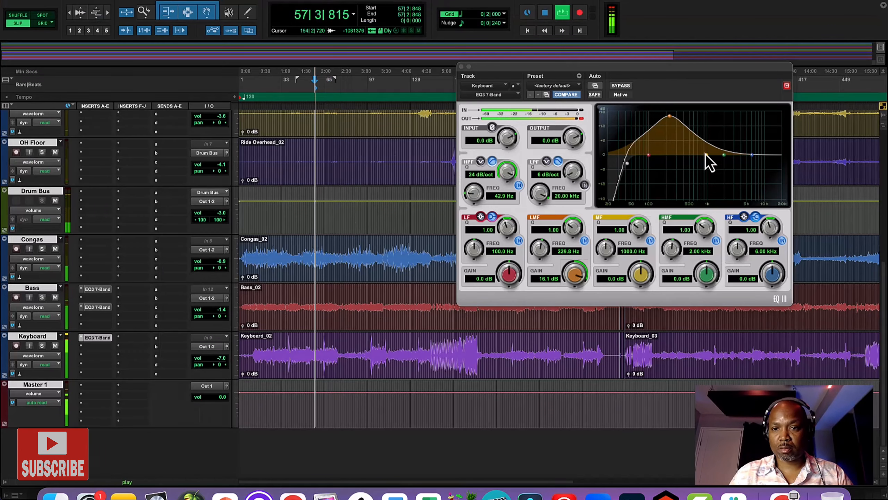
# - Mute the Bass track, and set the Keyboard EQ's low-mid band to 285.9 Hz with a gain of -3.7 dB
pyautogui.click(55, 297)
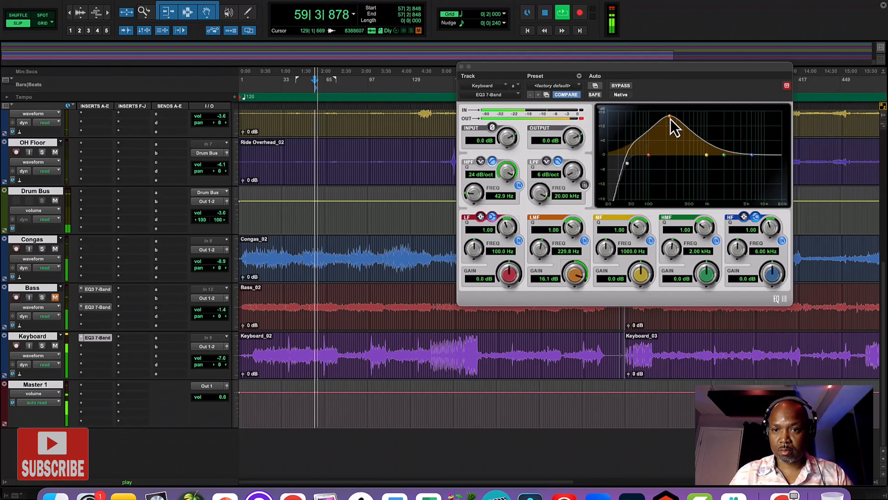
pyautogui.moveTo(669, 116); pyautogui.dragTo(674, 119)
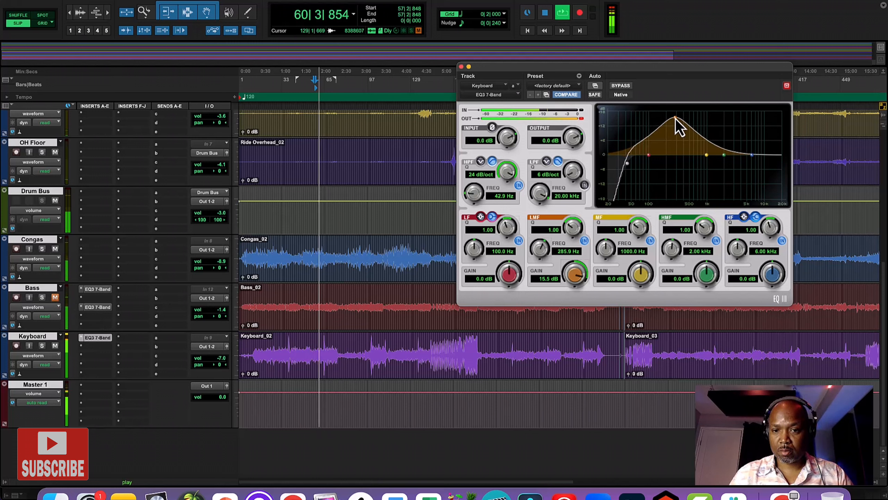
pyautogui.moveTo(574, 279); pyautogui.dragTo(572, 319)
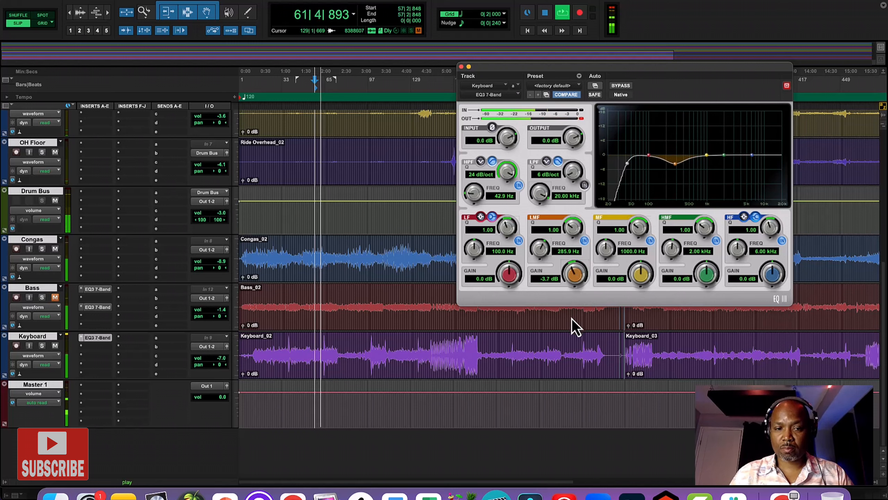
# - Unmute the Bass track, stop playback, and set the Keyboard EQ's low-mid gain to -4.7 dB
pyautogui.click(55, 297)
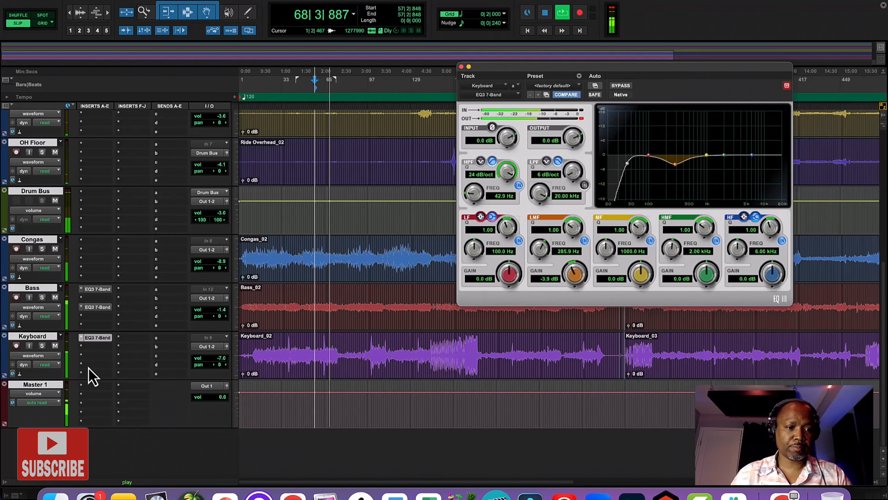
pyautogui.press('space')
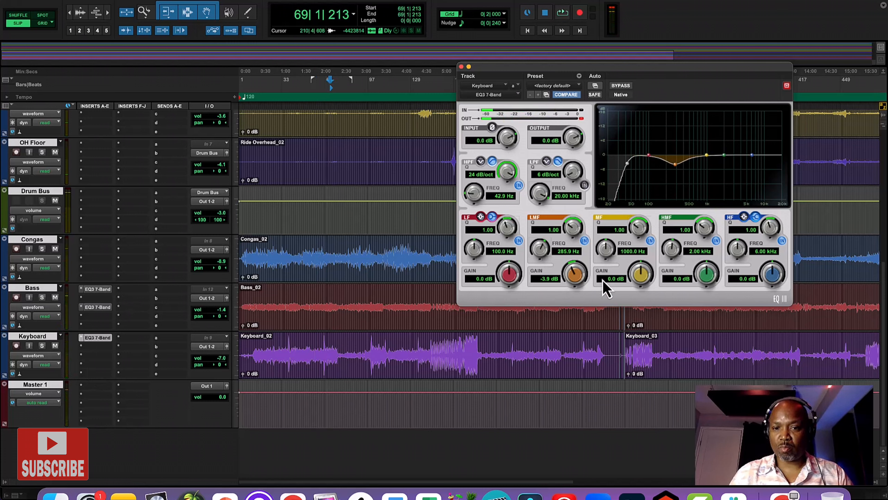
pyautogui.moveTo(572, 276); pyautogui.dragTo(572, 278)
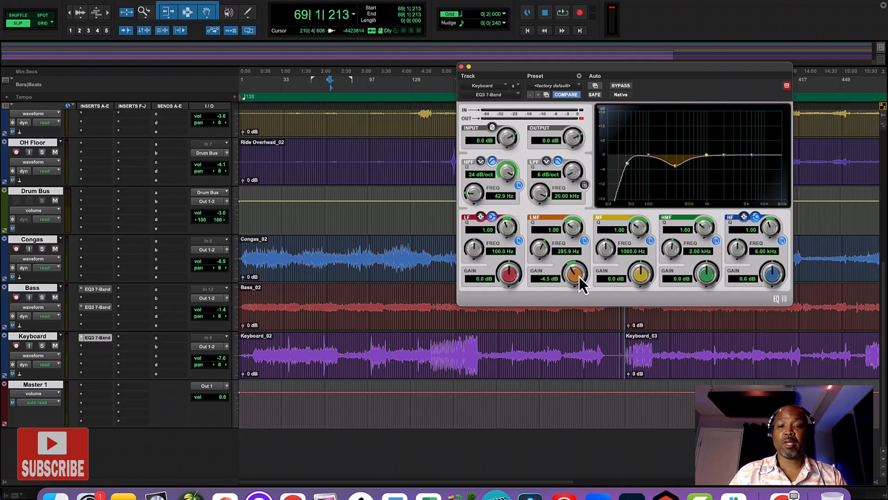
pyautogui.moveTo(573, 275); pyautogui.dragTo(572, 276)
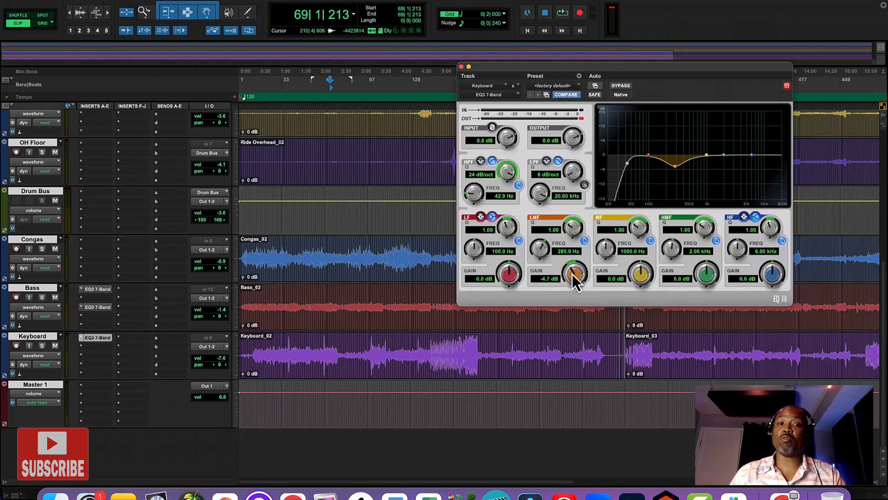
# - Insert a second EQ3 7-Band (mono) on the Keyboard track, leaving an empty insert slot after the first EQ
pyautogui.click(92, 357)
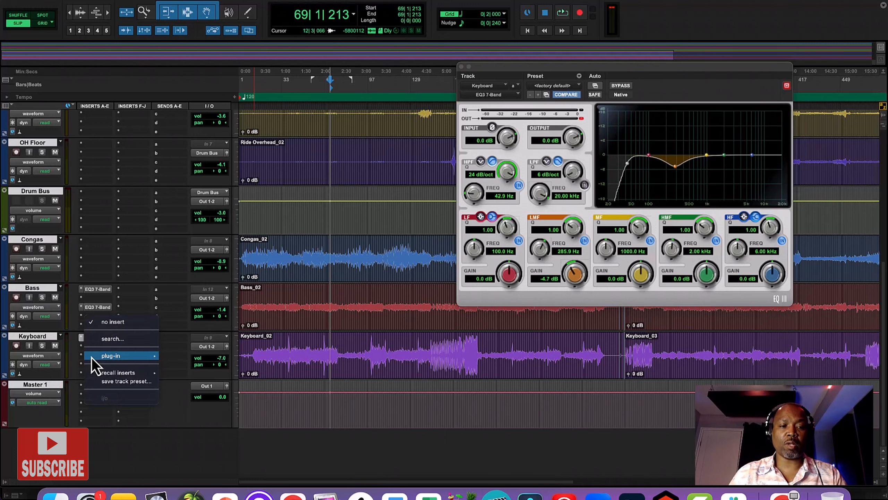
pyautogui.moveTo(154, 361)
pyautogui.moveTo(210, 351)
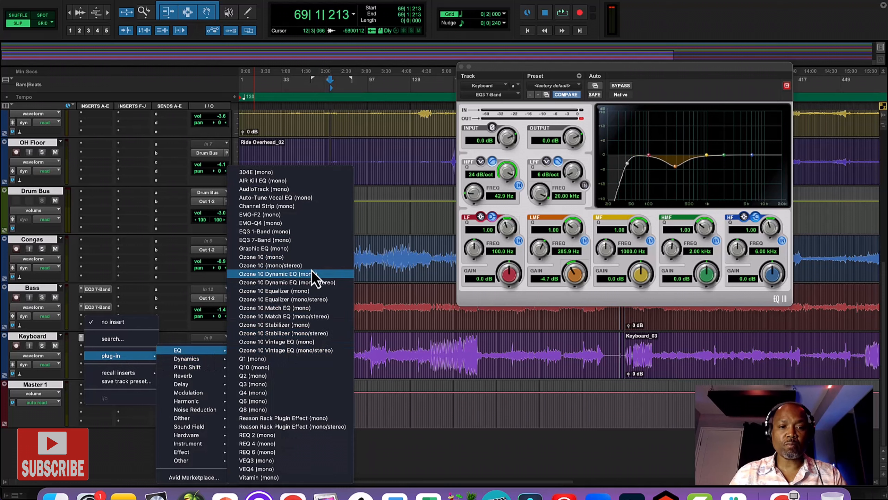
pyautogui.click(294, 240)
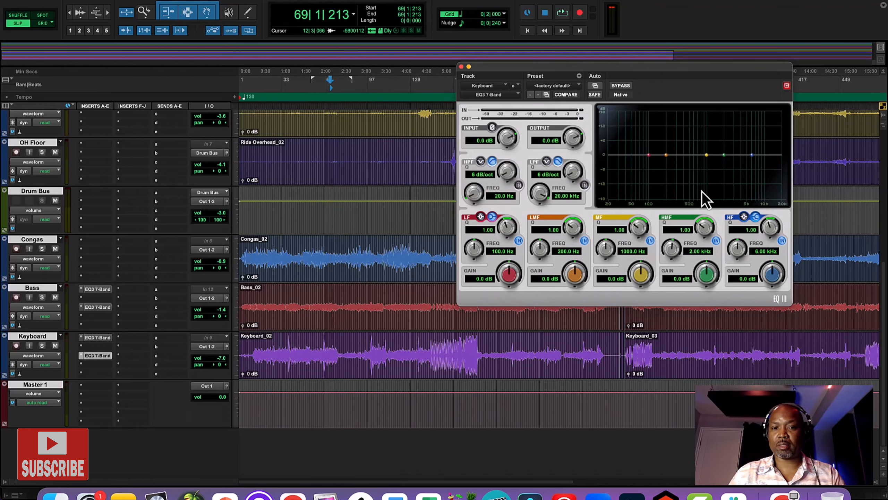
# - Play from bar 55 and boost the second Keyboard EQ by 3.2 dB at 3.35 kHz and 2.2 dB at 6.32 kHz
pyautogui.press('space')
pyautogui.moveTo(328, 87); pyautogui.dragTo(312, 88)
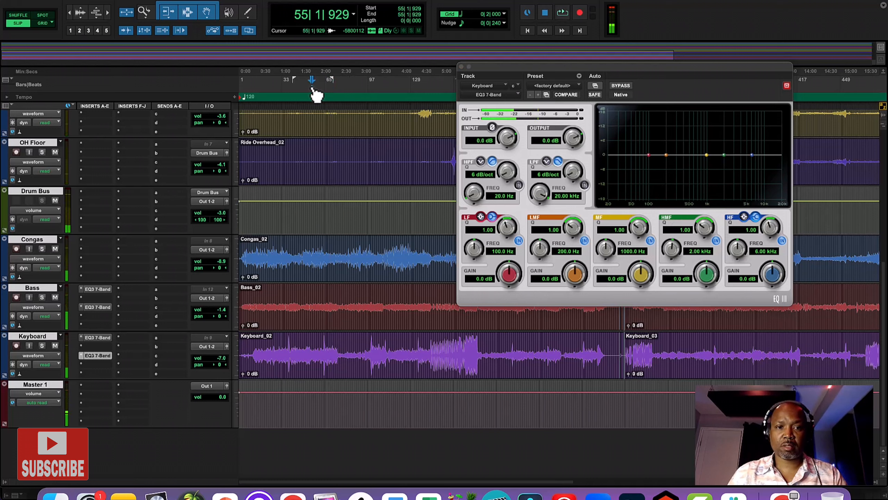
pyautogui.press('space')
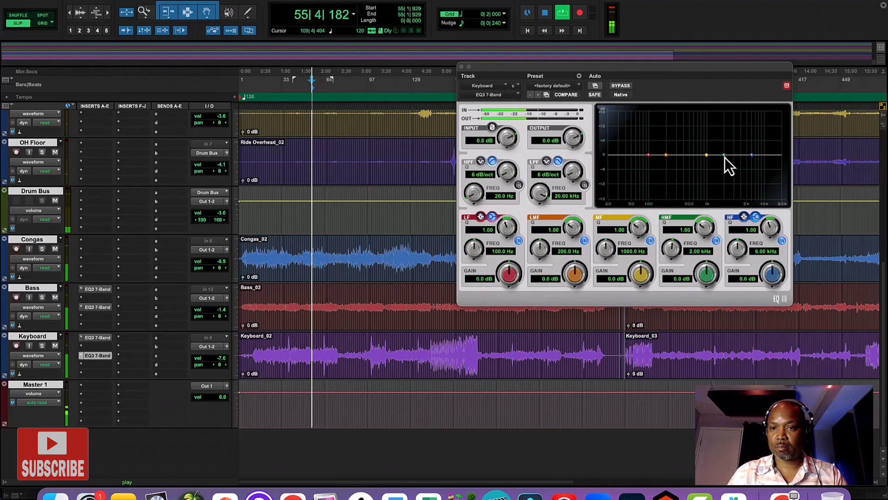
pyautogui.moveTo(724, 157); pyautogui.dragTo(738, 116)
pyautogui.moveTo(707, 278); pyautogui.dragTo(704, 324)
pyautogui.moveTo(752, 155)
pyautogui.mouseDown()
pyautogui.moveTo(759, 130)
pyautogui.moveTo(756, 136)
pyautogui.moveTo(749, 121)
pyautogui.moveTo(753, 151)
pyautogui.mouseUp()
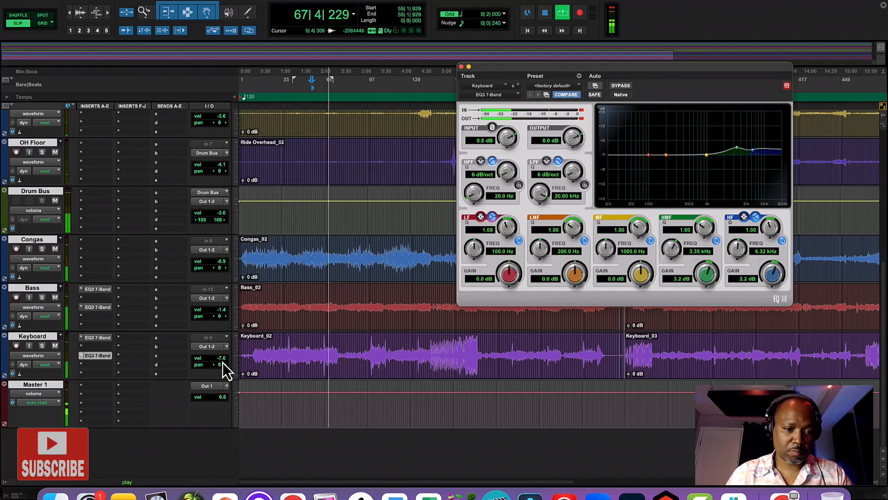
# - Set the Keyboard track volume to -2.5 dB and the Bass track volume to -2.1 dB
pyautogui.moveTo(222, 362); pyautogui.dragTo(222, 366)
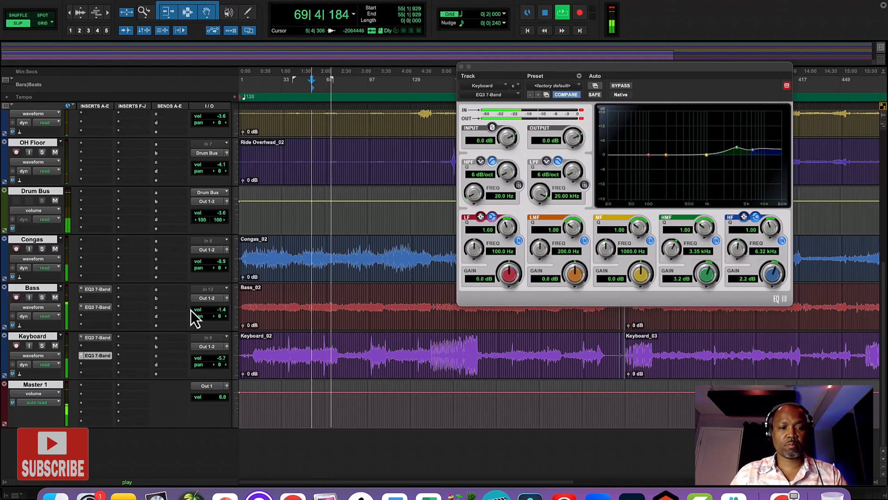
pyautogui.moveTo(222, 311); pyautogui.dragTo(222, 311)
pyautogui.moveTo(224, 364); pyautogui.dragTo(223, 356)
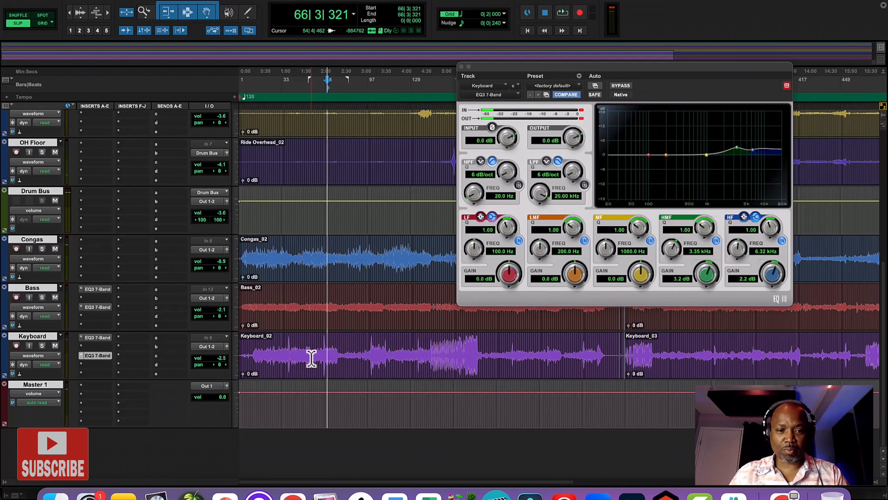
# - Select the Keyboard passage from about bar 56 to 68 and insert a Dyn3 Compressor/Limiter (mono) between the track's two EQs
pyautogui.moveTo(313, 351)
pyautogui.mouseDown()
pyautogui.moveTo(336, 353)
pyautogui.moveTo(328, 353)
pyautogui.mouseUp()
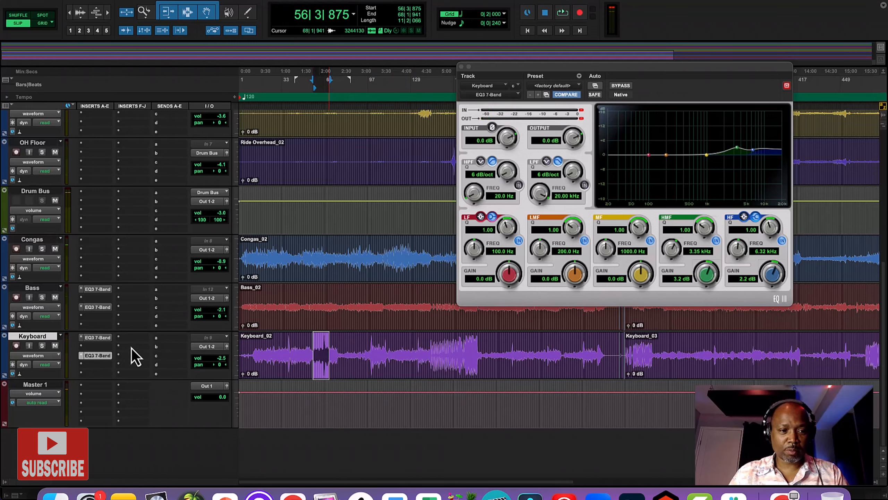
pyautogui.click(102, 350)
pyautogui.moveTo(119, 347)
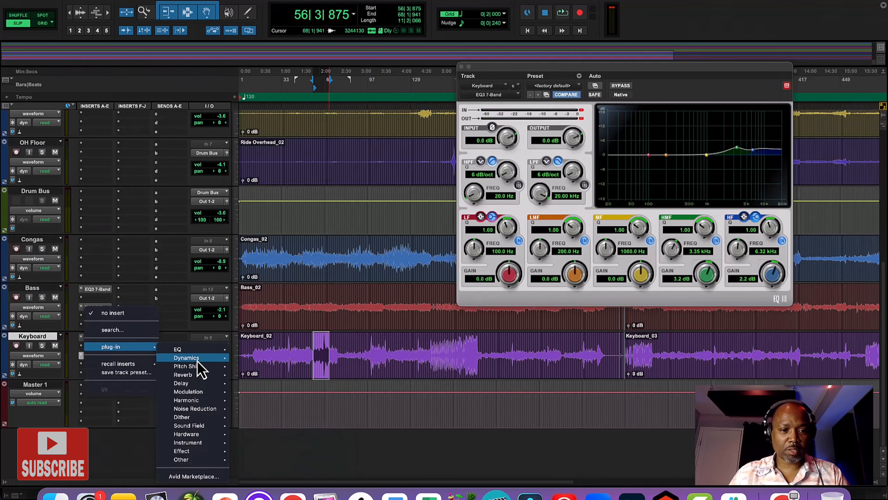
pyautogui.moveTo(196, 358)
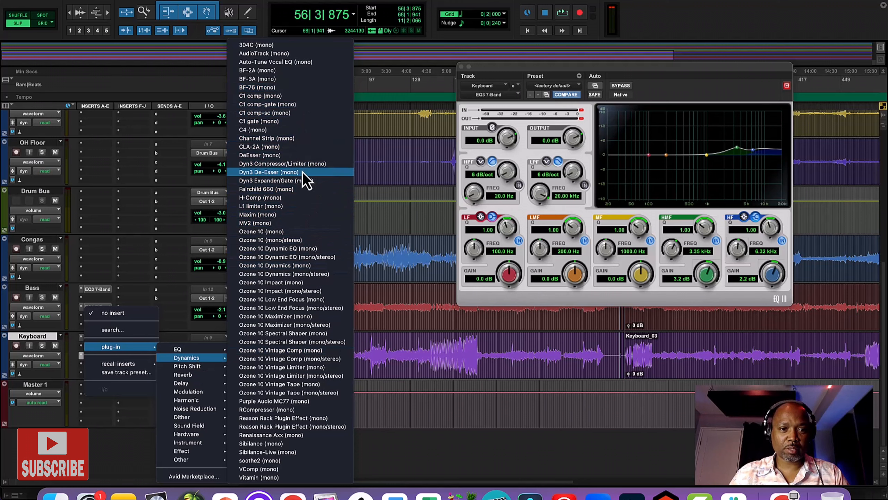
pyautogui.click(297, 164)
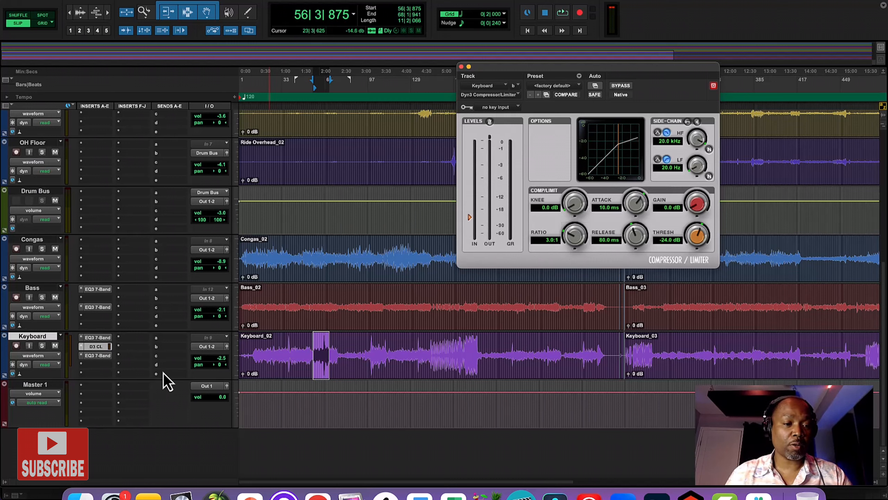
# - During playback, set the Keyboard compressor to 24.6 ms attack, 2.6:1 ratio, -25.2 dB threshold and 2.9 dB gain
pyautogui.press('space')
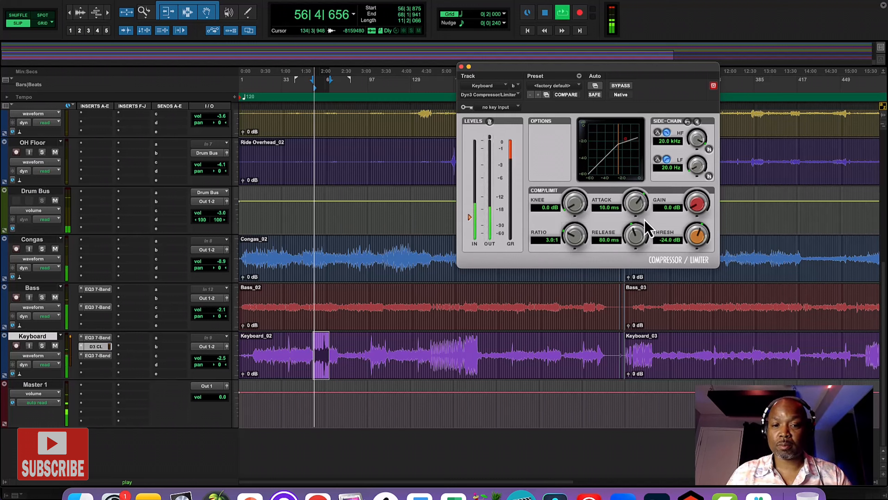
pyautogui.moveTo(636, 211); pyautogui.dragTo(634, 199)
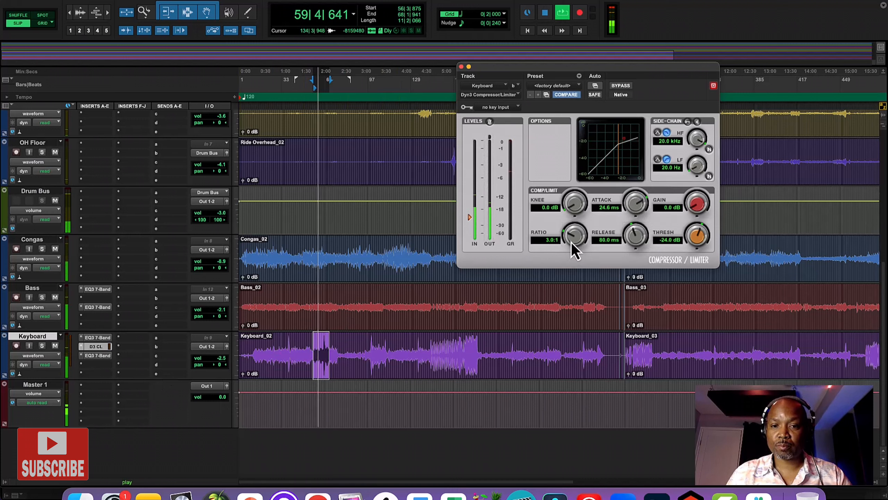
pyautogui.moveTo(571, 242); pyautogui.dragTo(567, 254)
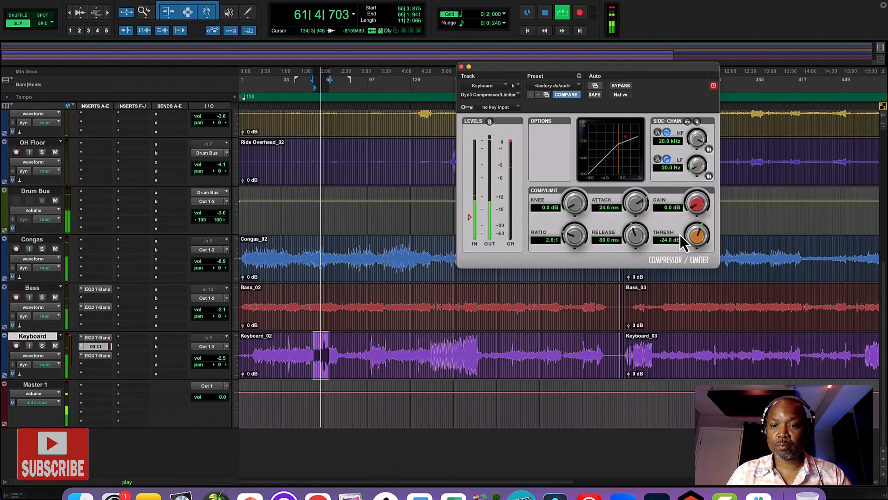
pyautogui.moveTo(685, 240); pyautogui.dragTo(694, 246)
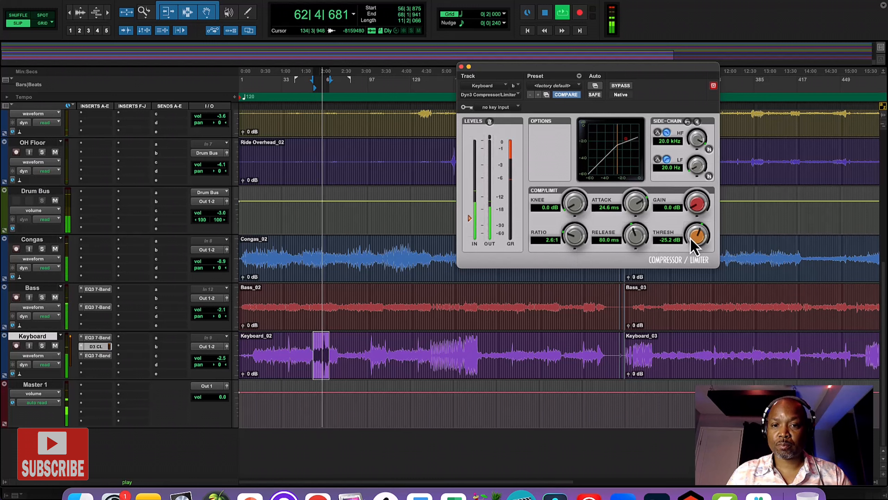
pyautogui.moveTo(697, 211); pyautogui.dragTo(698, 206)
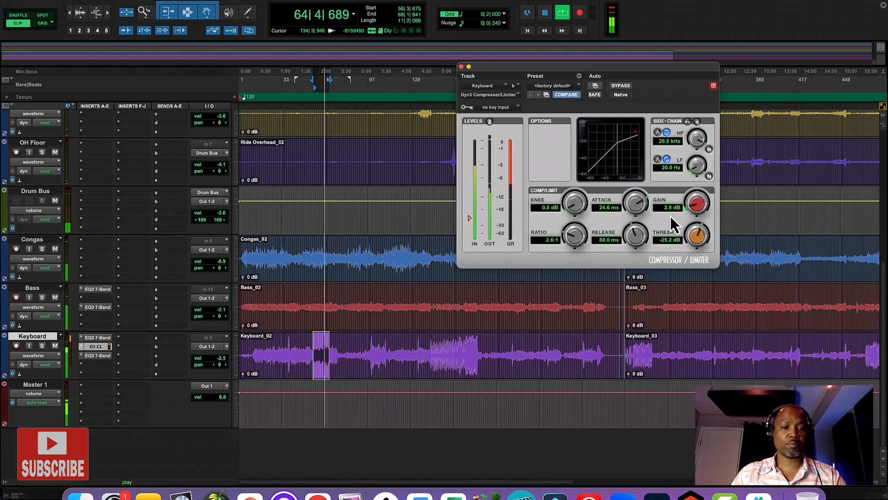
pyautogui.press('space')
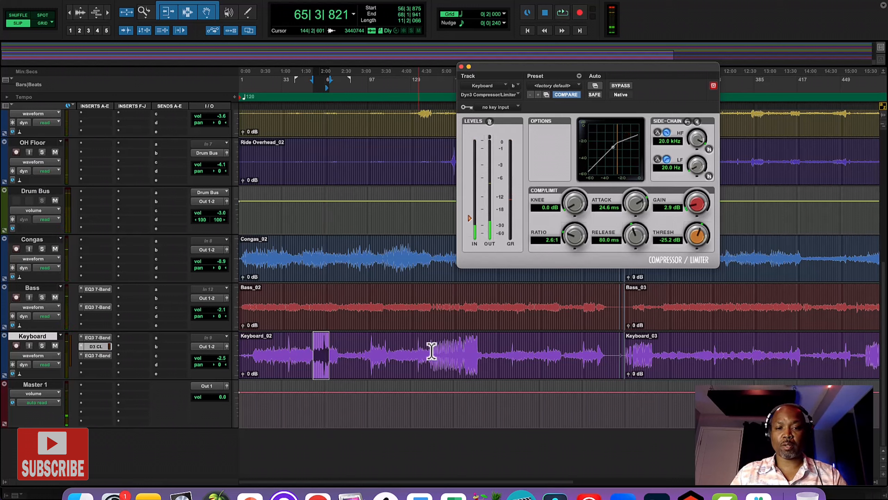
# - Play the loud Keyboard passage from bar 144 and mark its extent from about bar 143 to 178
pyautogui.click(431, 351)
pyautogui.press('space')
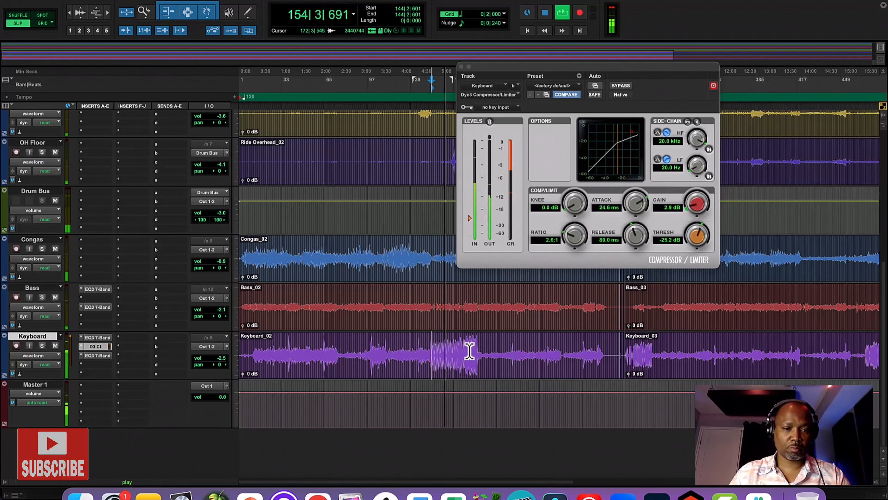
pyautogui.press('space')
pyautogui.click(439, 355)
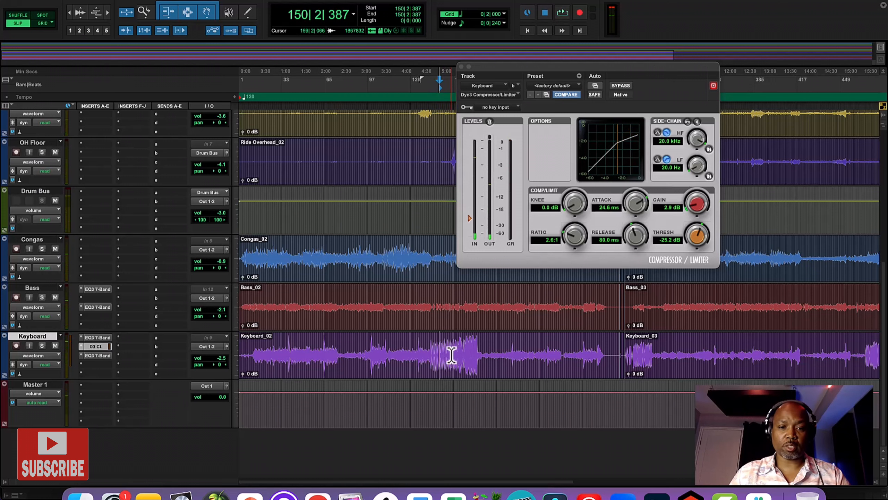
pyautogui.moveTo(430, 355); pyautogui.dragTo(477, 357)
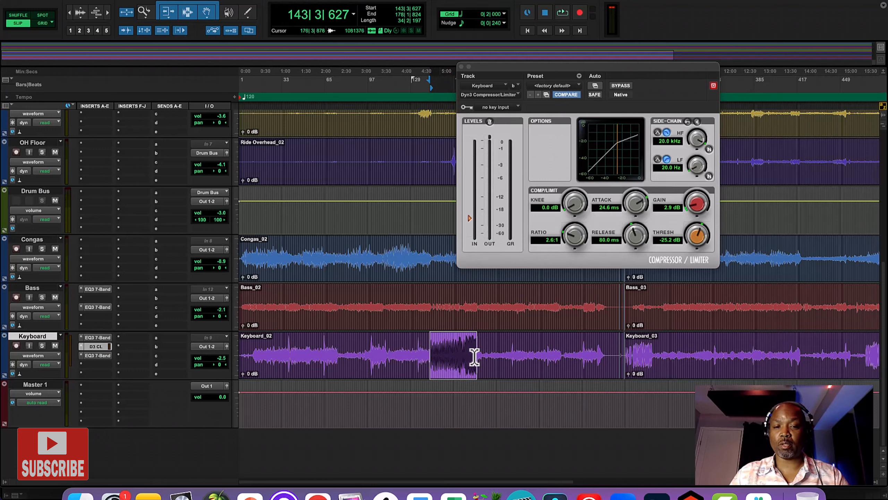
pyautogui.click(451, 358)
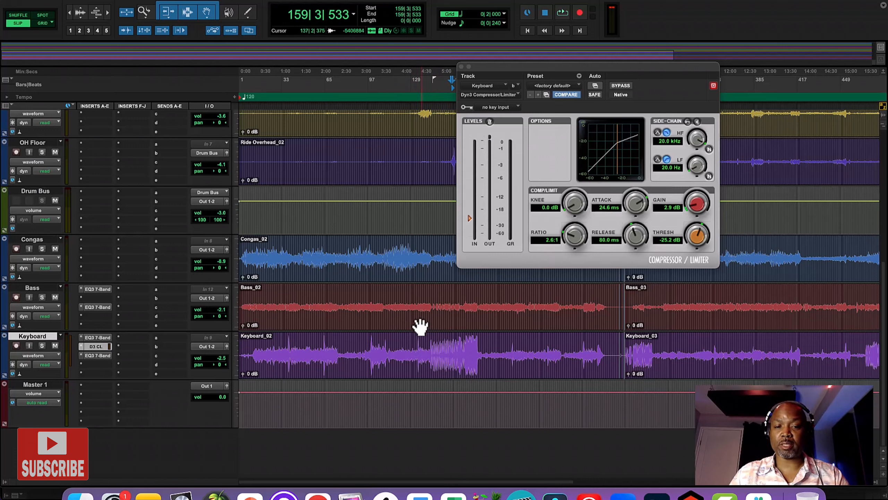
# - Audition the mix from bar 113 and from about bar 141 to compare the Keyboard level going into its loud passage
pyautogui.click(389, 304)
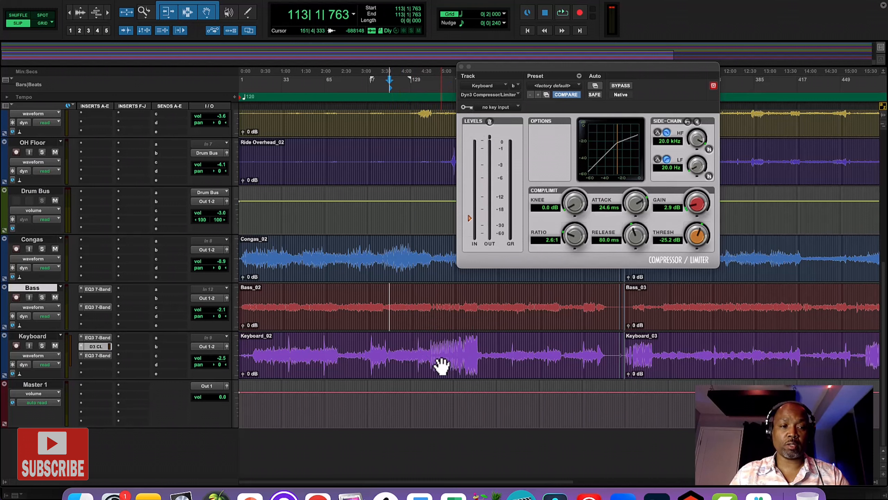
pyautogui.press('space')
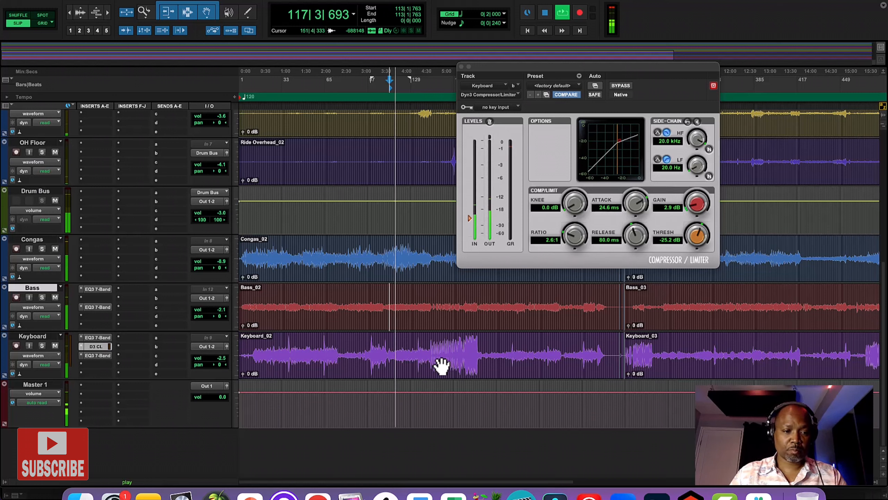
pyautogui.press('space')
pyautogui.click(430, 307)
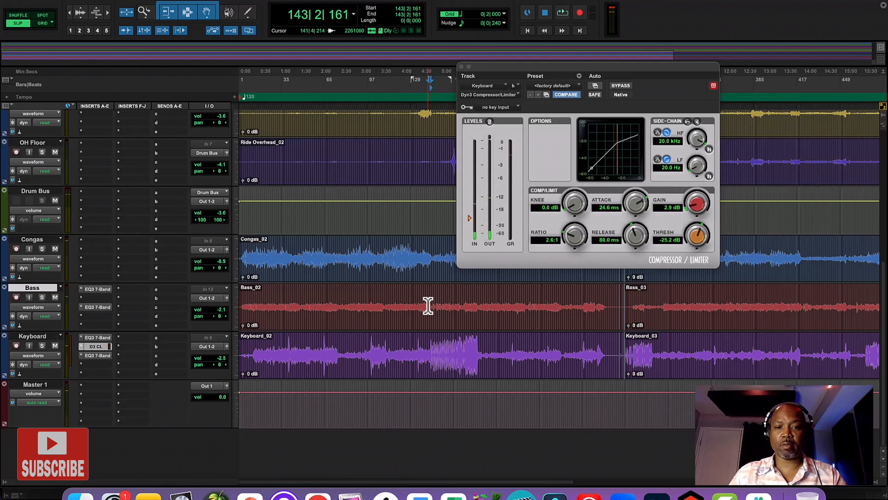
pyautogui.click(429, 306)
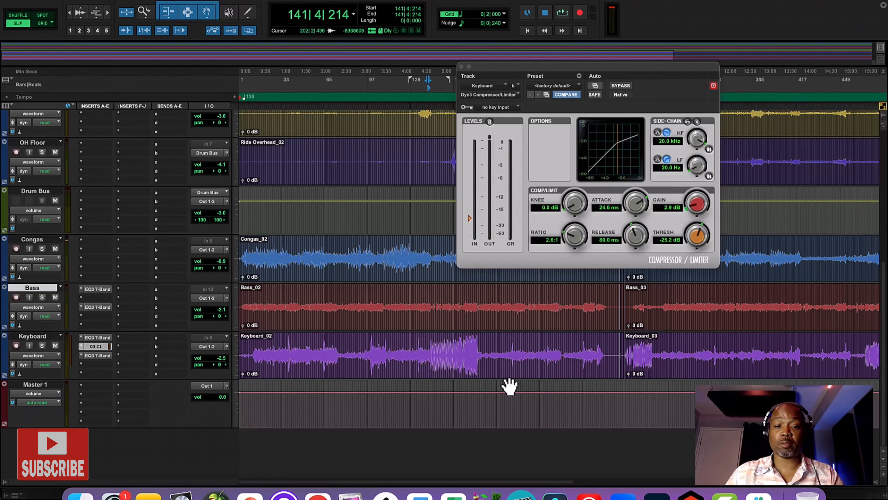
pyautogui.press('space')
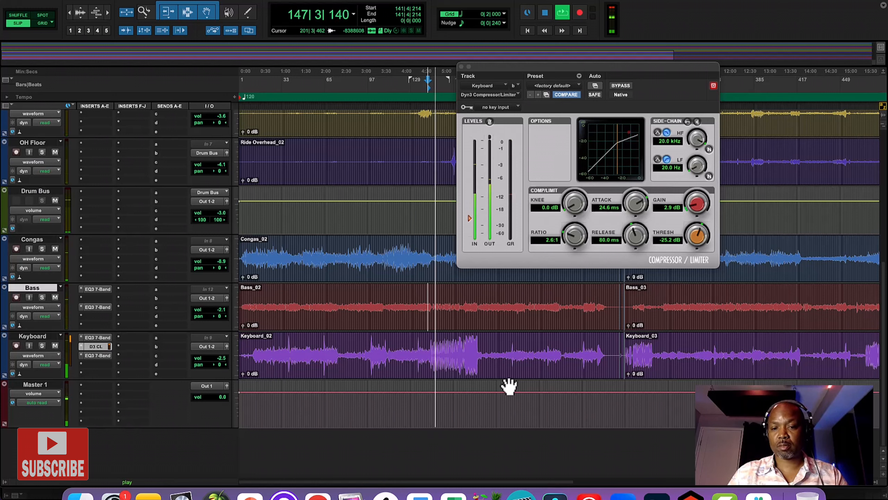
# - Audition the loud passage in the Keyboard_03 clip from about bar 467
pyautogui.hscroll(3, 709, 351)
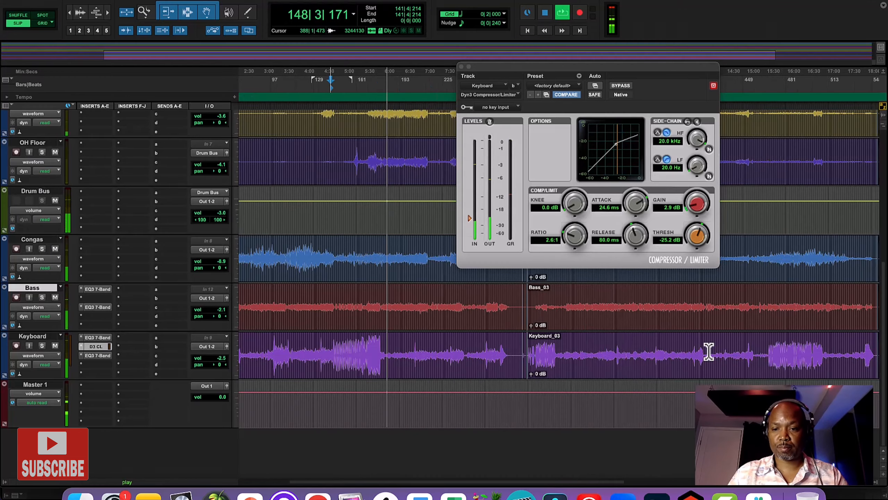
pyautogui.hscroll(4, 709, 351)
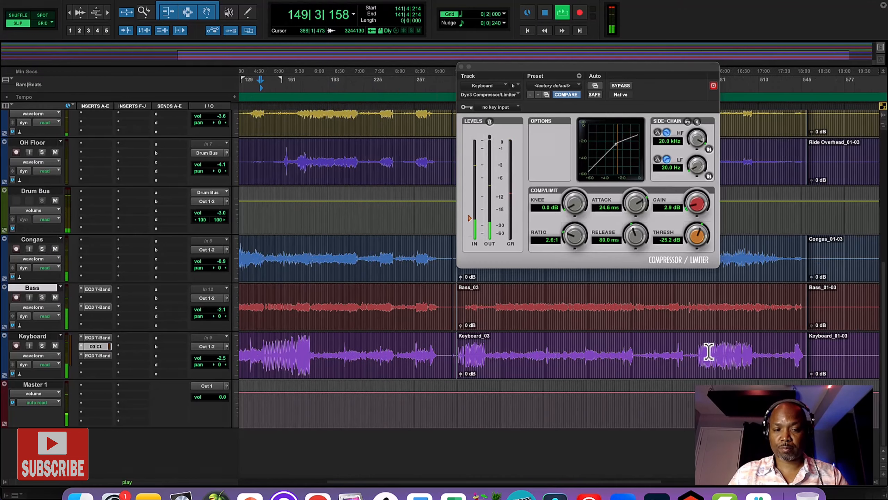
pyautogui.press('space')
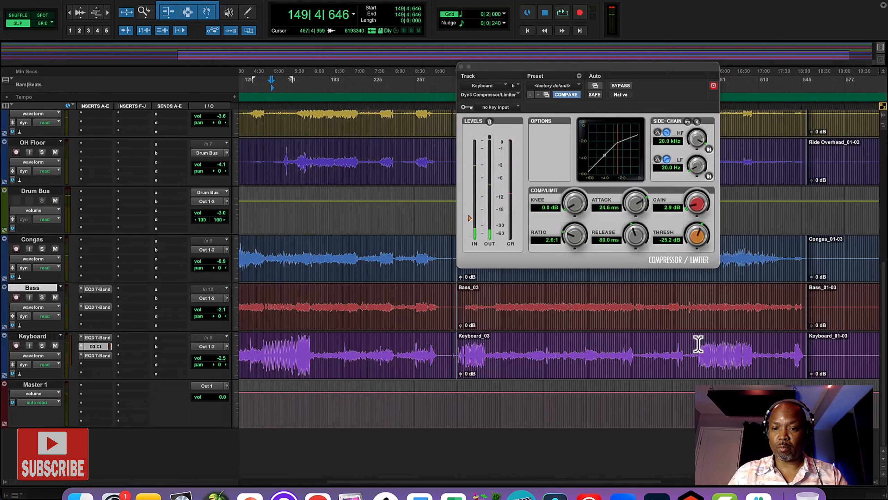
pyautogui.click(698, 345)
pyautogui.press('space')
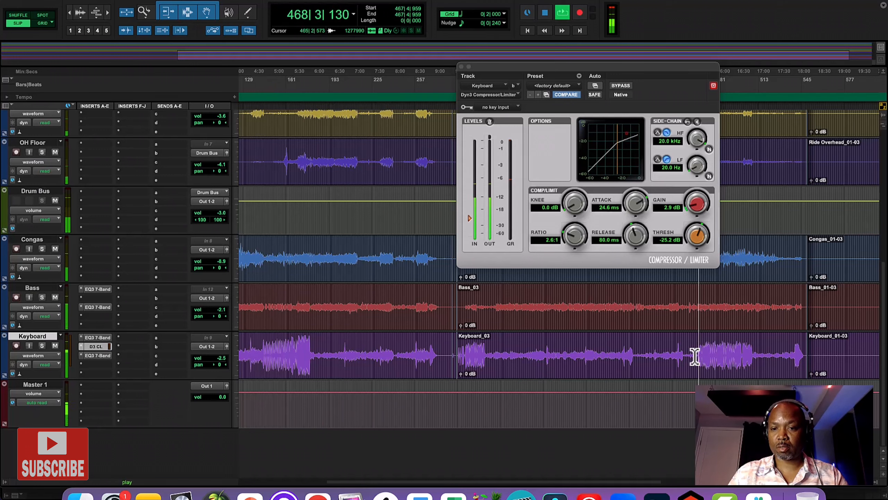
# - Audition the mix from about bar 255, near the end of the Keyboard_02 clip
pyautogui.press('space')
pyautogui.hscroll(-3, 422, 349)
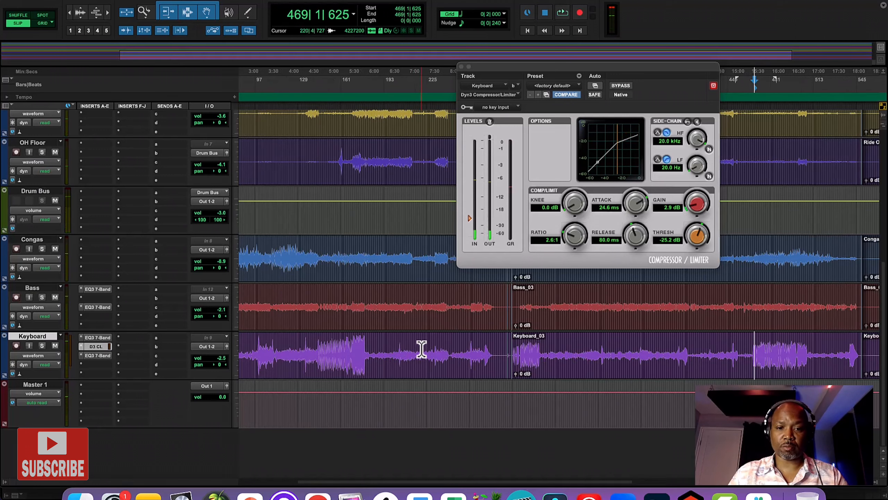
pyautogui.click(468, 348)
pyautogui.press('space')
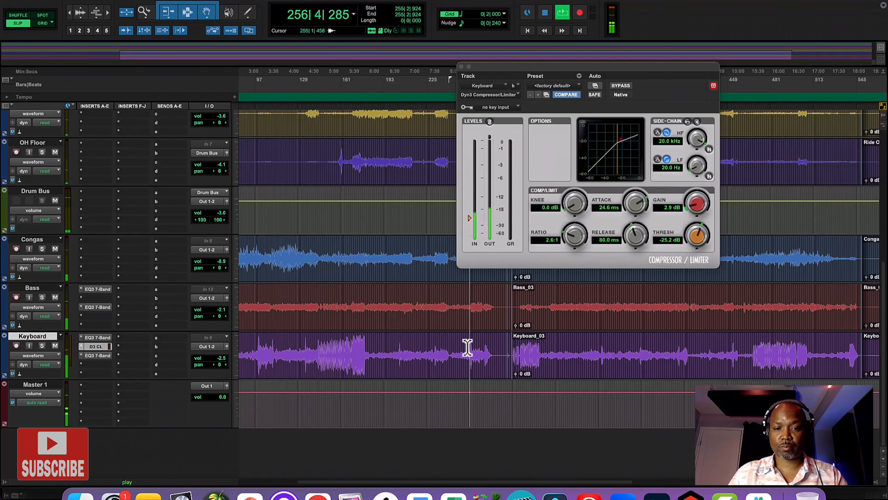
pyautogui.hscroll(-3, 468, 347)
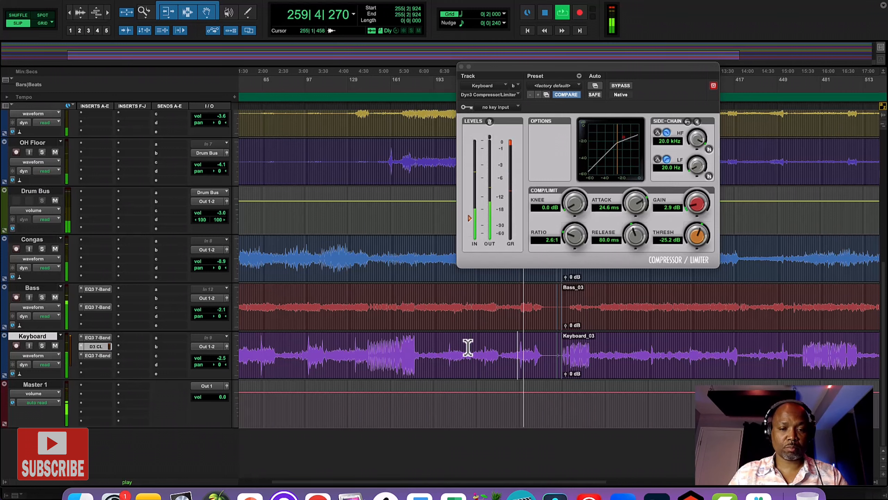
pyautogui.hscroll(-3, 468, 348)
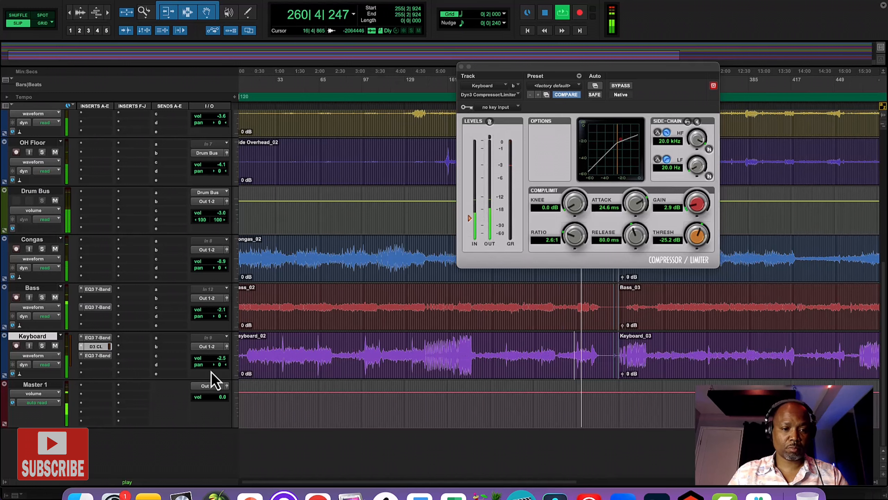
pyautogui.press('space')
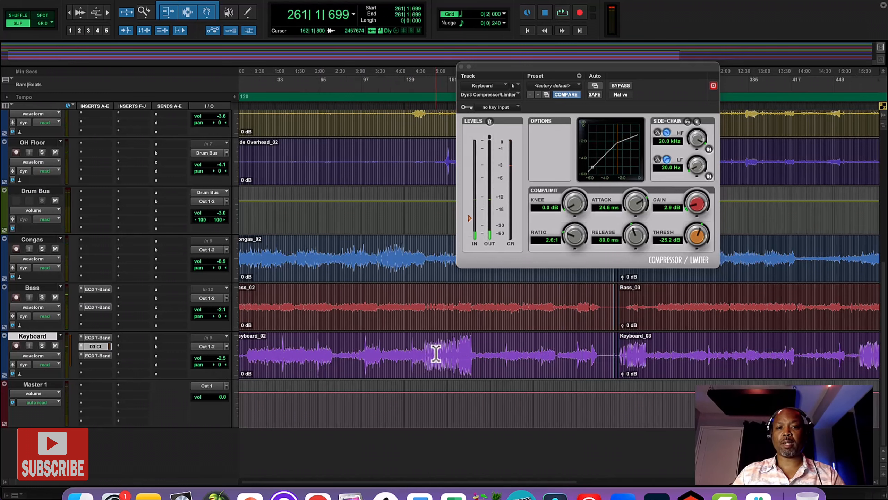
# - Play the mix from bar 142 to locate where the loud Keyboard passage begins
pyautogui.click(423, 346)
pyautogui.press('super+]')
pyautogui.press('super+]')
pyautogui.press('super+]')
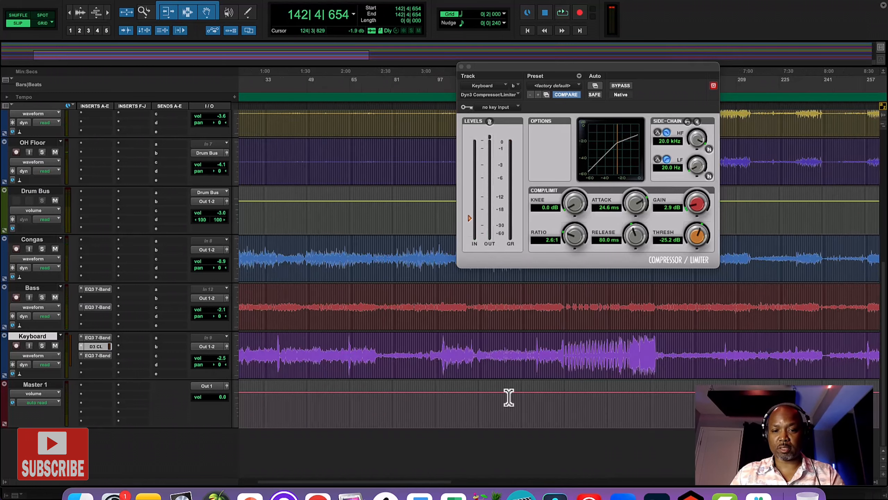
pyautogui.hscroll(5, 569, 353)
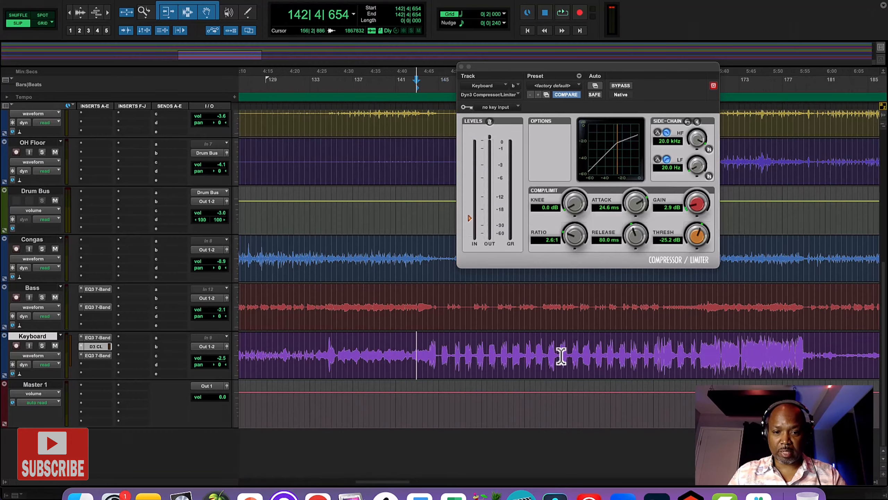
pyautogui.click(414, 349)
pyautogui.press('space')
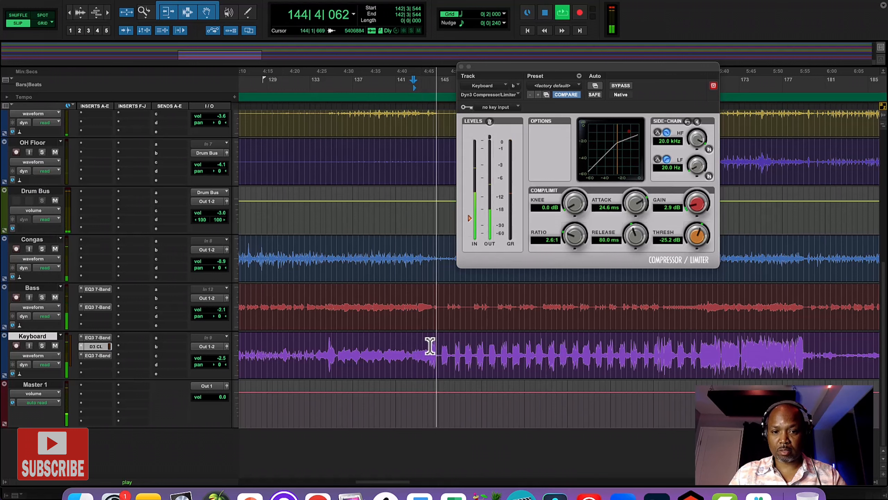
pyautogui.press('space')
# - Split the Keyboard clip at 144|2|340, at the start of the loud passage
pyautogui.press('n')
pyautogui.press('t')
pyautogui.press('t')
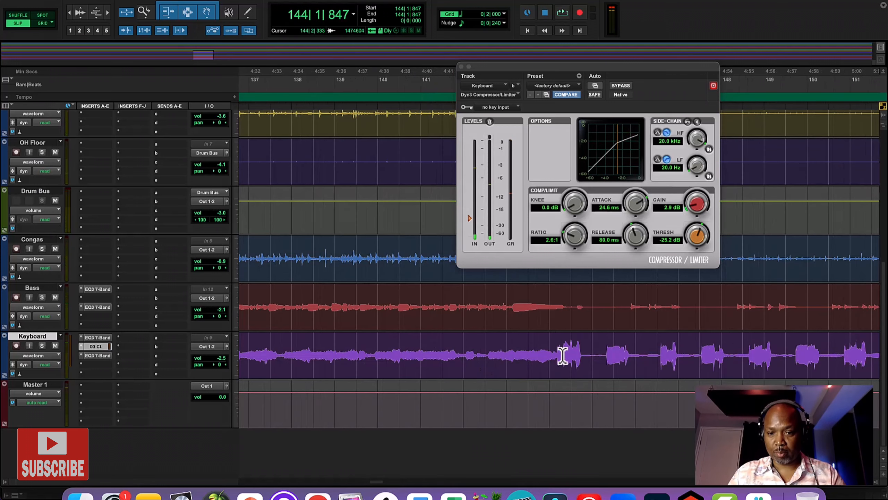
pyautogui.click(552, 350)
pyautogui.press('space')
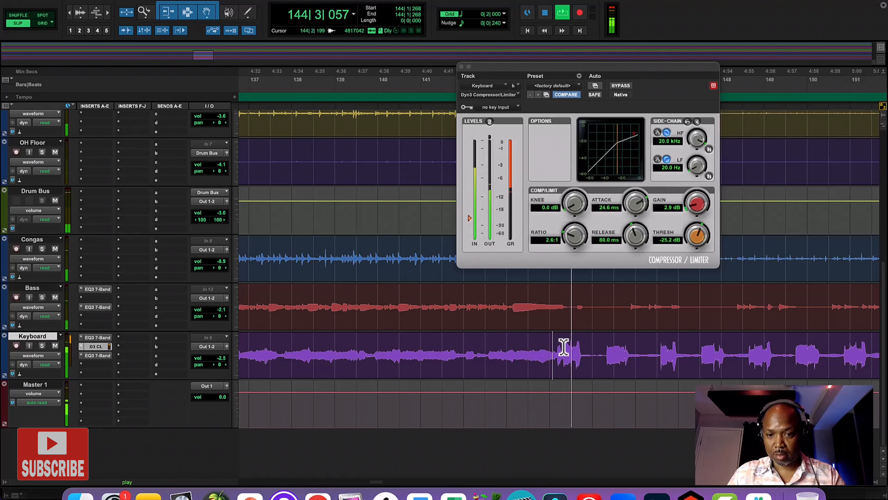
pyautogui.click(560, 350)
pyautogui.press('Tab')
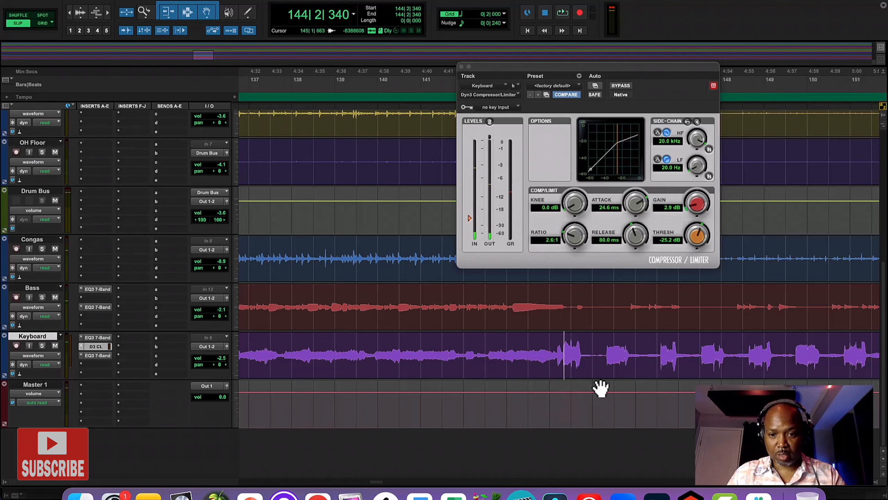
pyautogui.press('b')
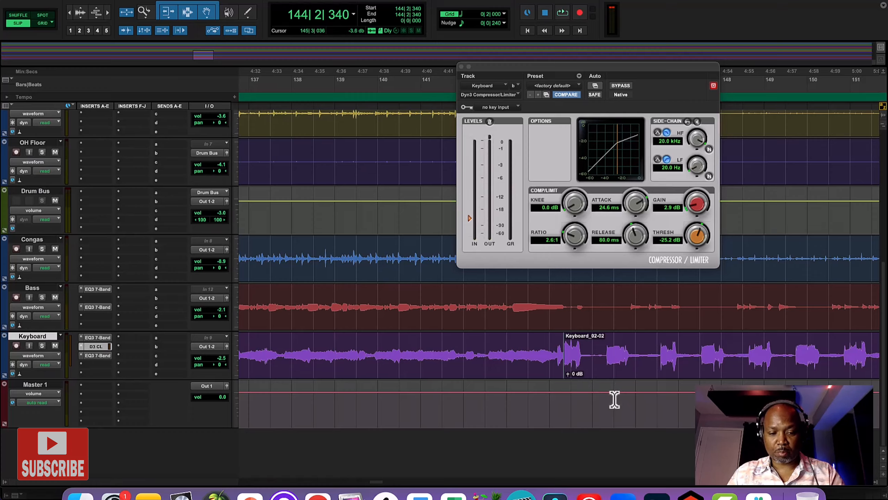
# - Play the mix from bar 178 to locate where the loud Keyboard passage ends
pyautogui.press('r')
pyautogui.press('r')
pyautogui.press('r')
pyautogui.press('r')
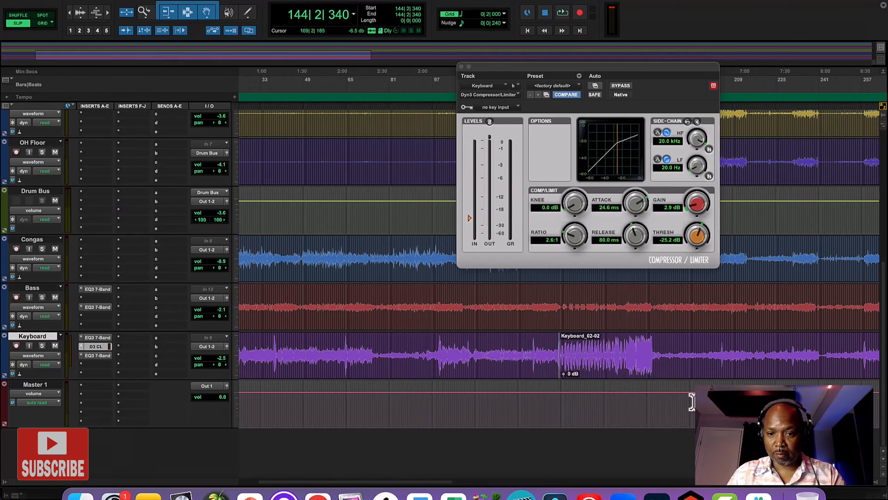
pyautogui.click(651, 353)
pyautogui.press('space')
pyautogui.press('t')
pyautogui.press('t')
pyautogui.press('t')
pyautogui.press('t')
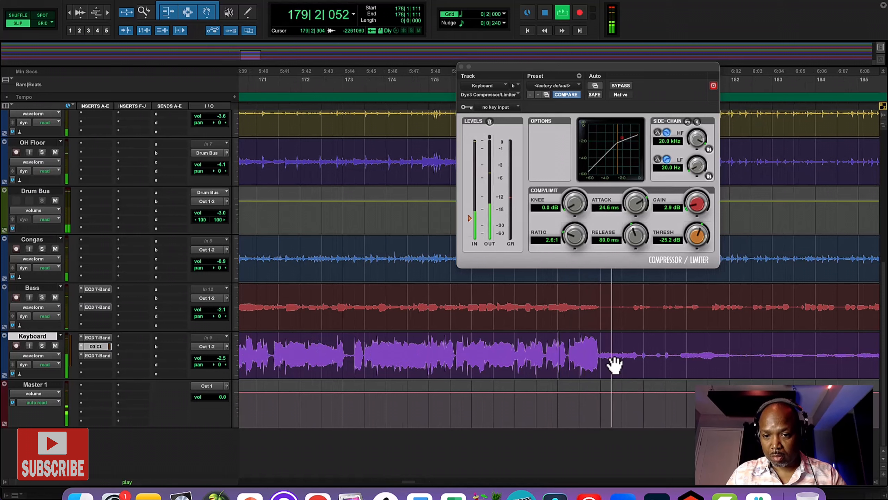
pyautogui.press('space')
# - Split the Keyboard clip at 178|4|742, at the end of the loud passage
pyautogui.click(601, 348)
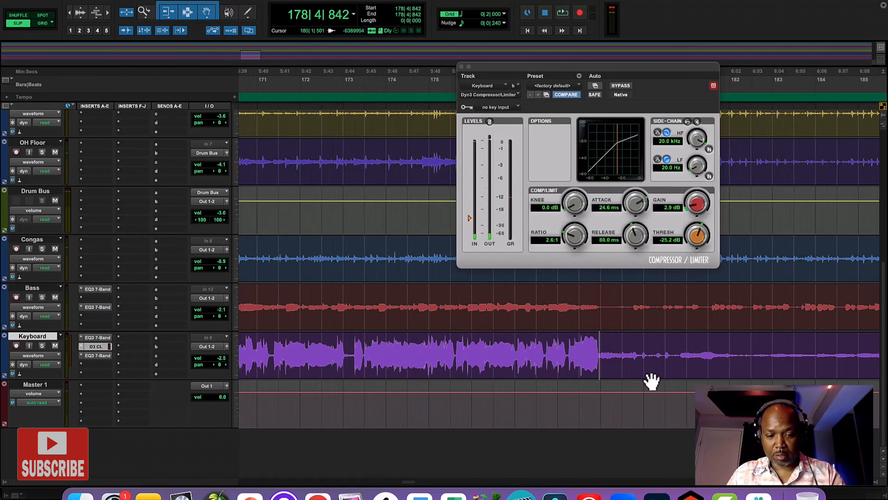
pyautogui.press('t')
pyautogui.press('t')
pyautogui.press('t')
pyautogui.click(550, 351)
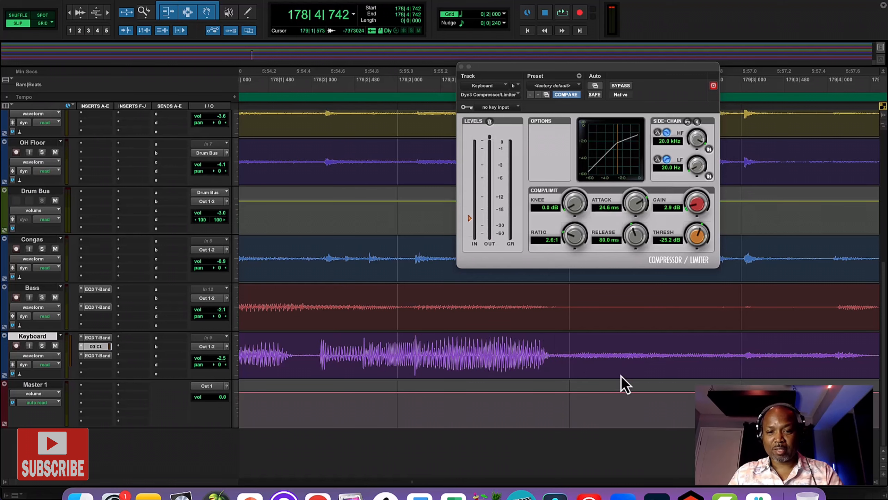
pyautogui.press('super+e')
# - Duplicate the Keyboard track once with its playlists, automation, inserts, sends and group assignments, inserted after the last selected track
pyautogui.press('r')
pyautogui.press('r')
pyautogui.press('r')
pyautogui.press('r')
pyautogui.press('r')
pyautogui.press('r')
pyautogui.press('r')
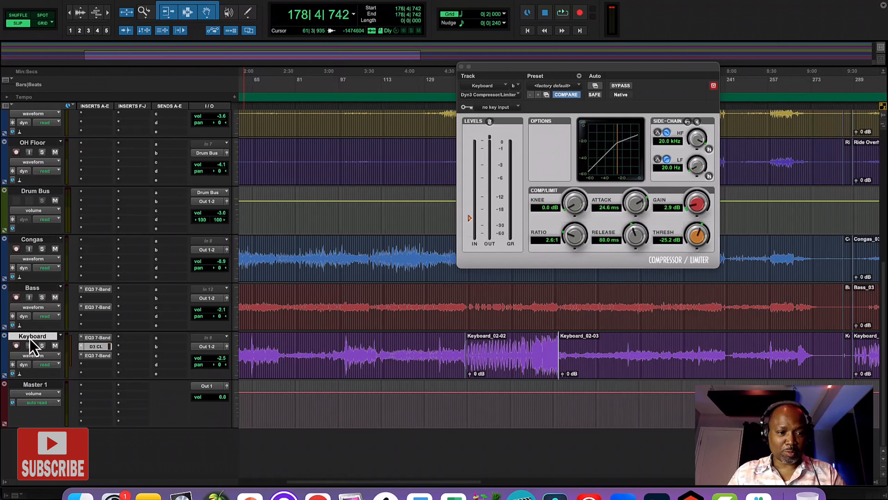
pyautogui.rightClick(29, 338)
pyautogui.moveTo(82, 478)
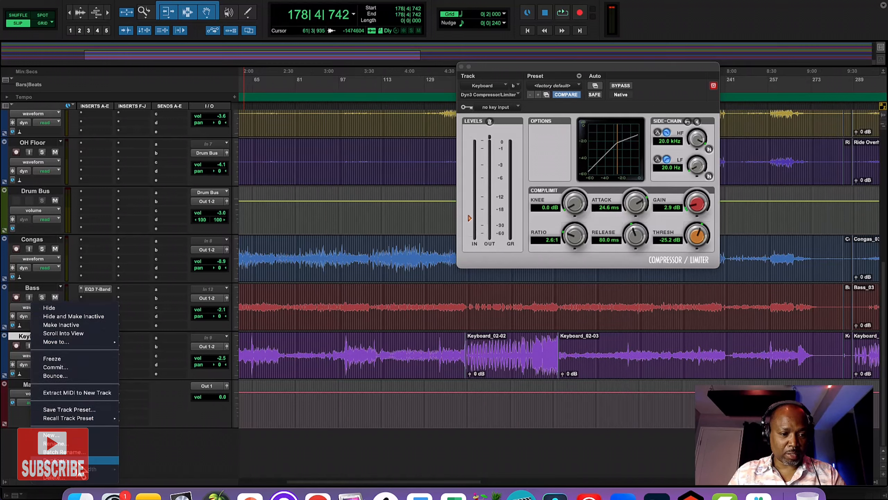
pyautogui.click(83, 460)
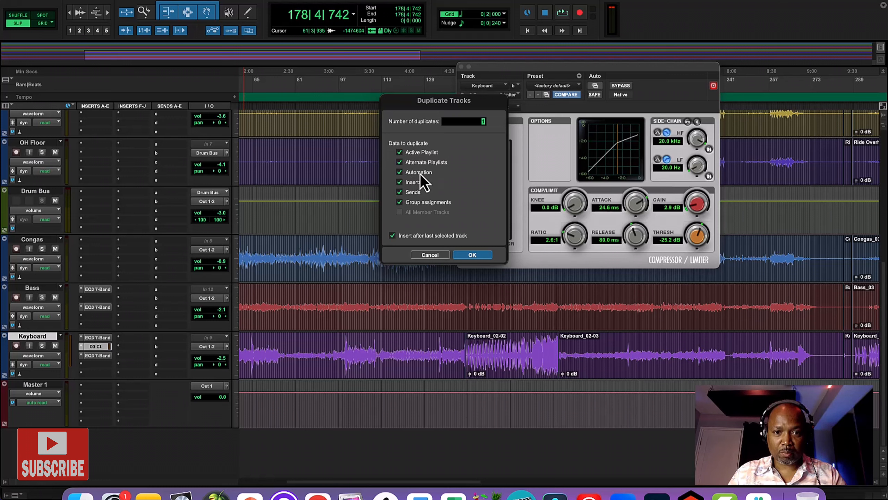
pyautogui.click(472, 255)
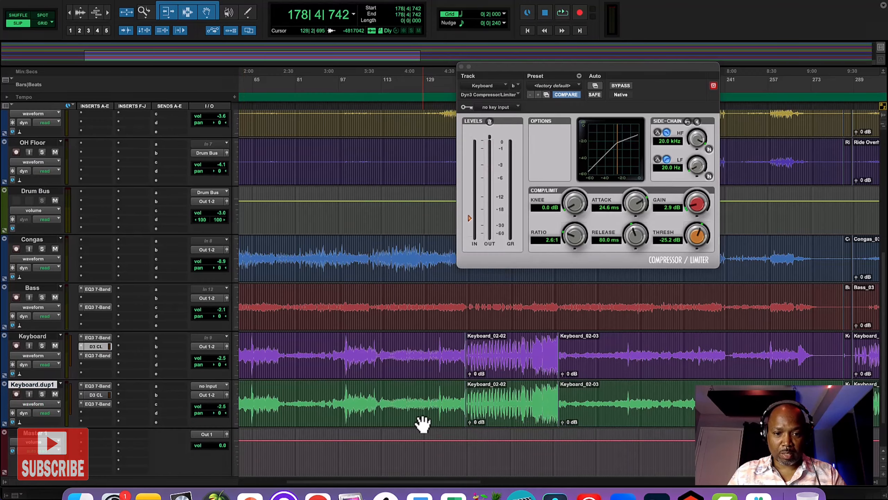
# - Delete every clip on the Keyboard.dup1 track except the loud Keyboard_02-02 clip
pyautogui.click(423, 424)
pyautogui.press('Delete')
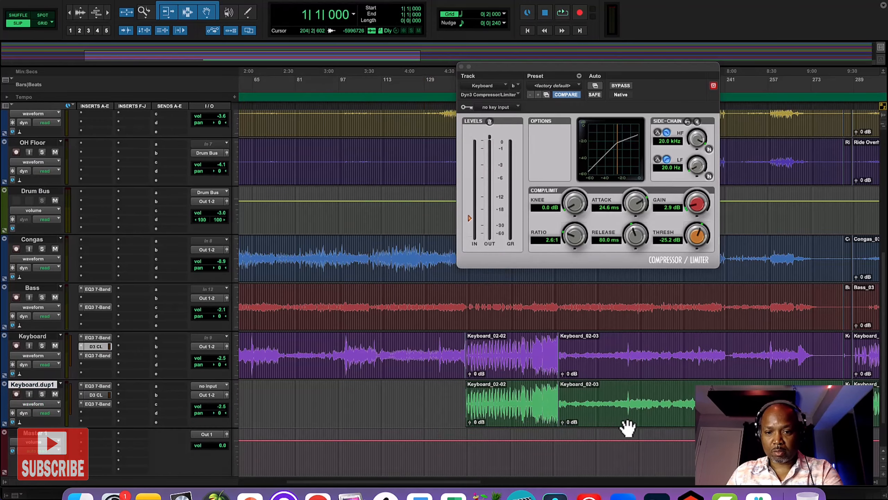
pyautogui.click(625, 427)
pyautogui.press('Delete')
pyautogui.hscroll(5, 629, 425)
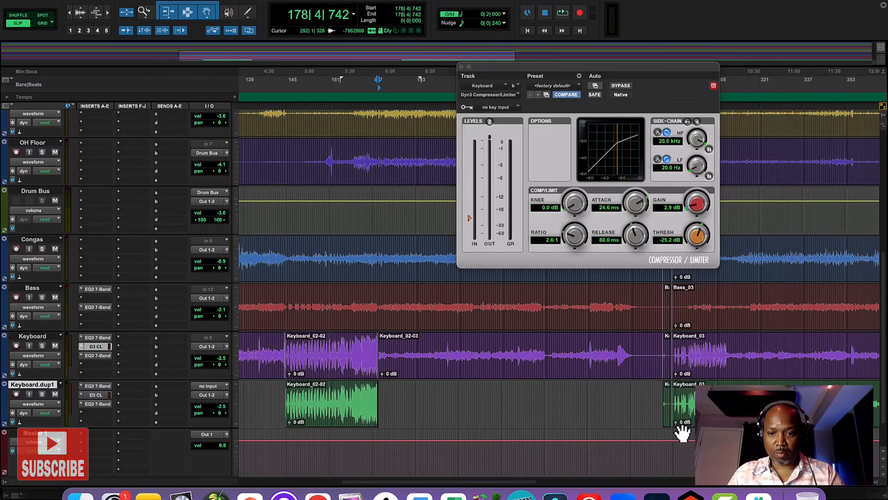
pyautogui.click(668, 421)
pyautogui.press('Delete')
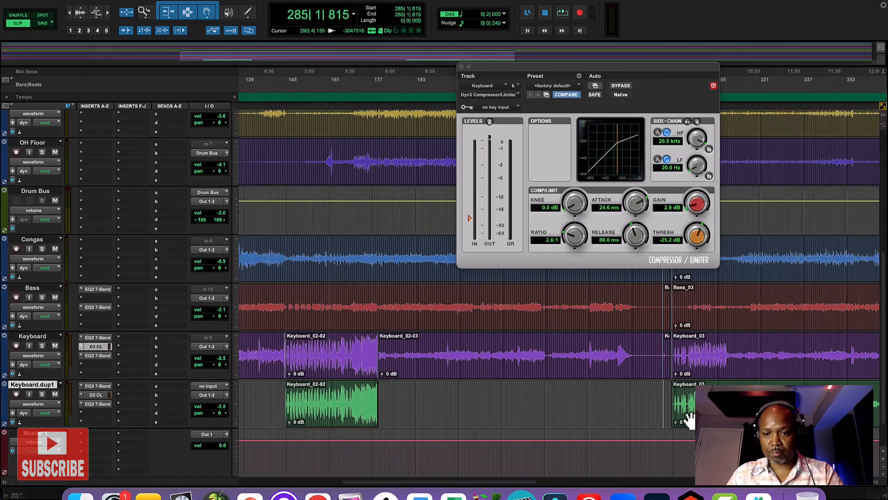
pyautogui.click(690, 421)
pyautogui.press('Delete')
pyautogui.hscroll(2, 589, 431)
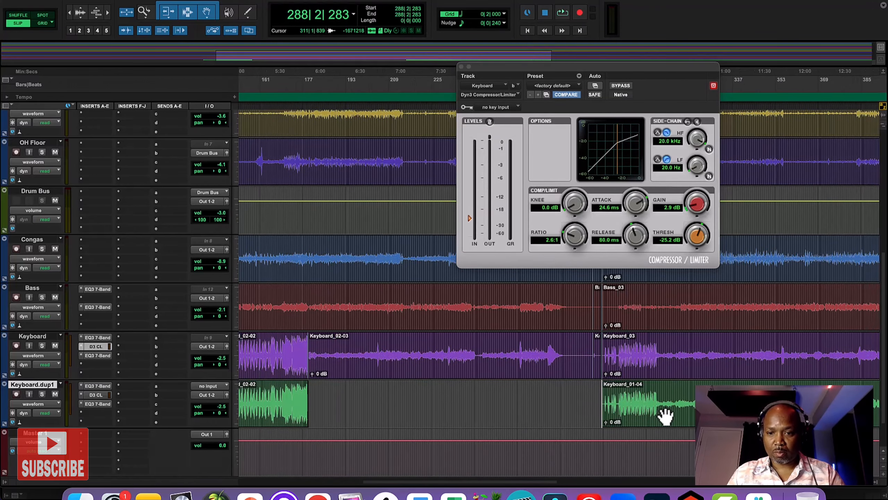
pyautogui.click(665, 414)
pyautogui.press('Delete')
# - Delete the loud Keyboard_02-02 clip from the original Keyboard track
pyautogui.hscroll(-9, 590, 425)
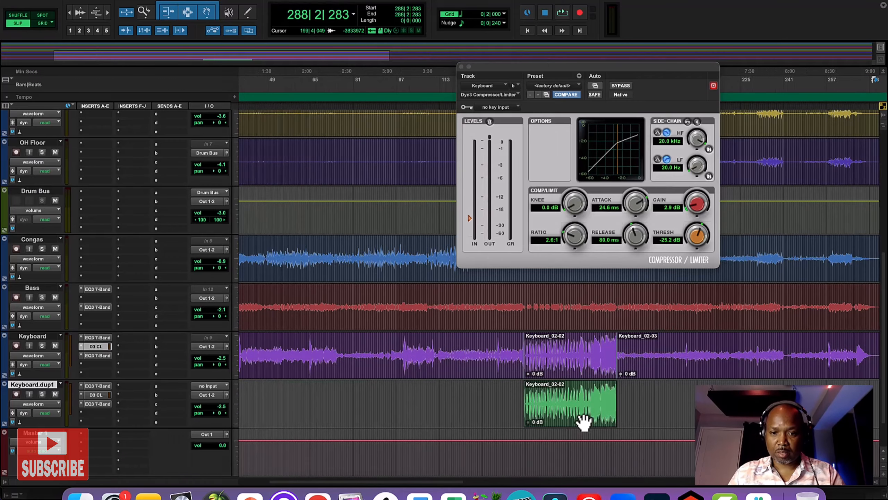
pyautogui.click(563, 370)
pyautogui.press('Delete')
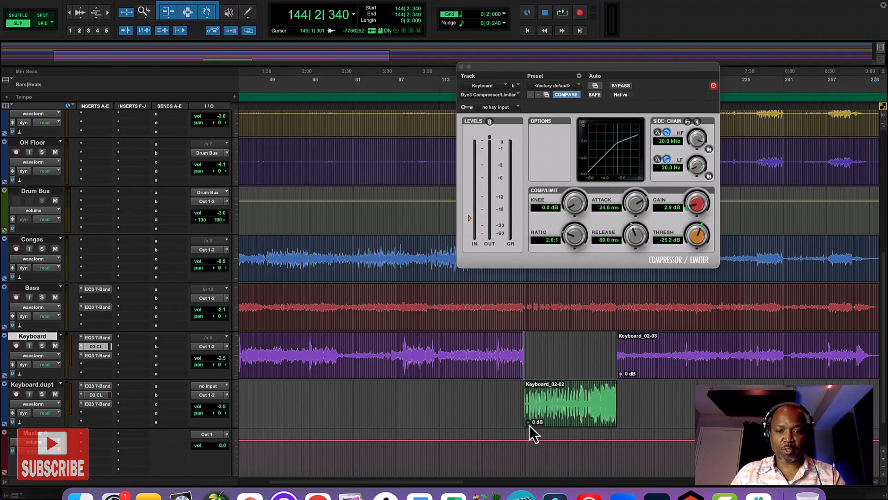
# - Lower the clip gain of Keyboard_02-02 on Keyboard.dup1 to -5.6 dB and audition it from bar 142
pyautogui.moveTo(529, 424); pyautogui.dragTo(527, 428)
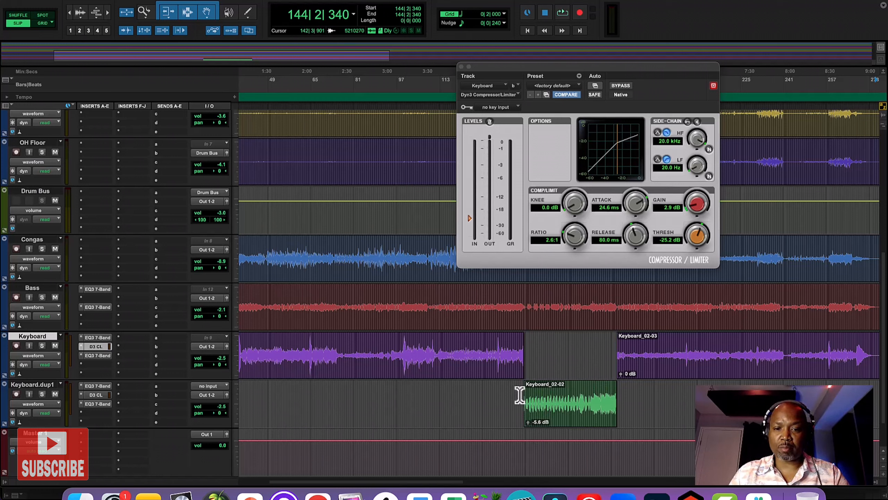
pyautogui.click(520, 400)
pyautogui.press('space')
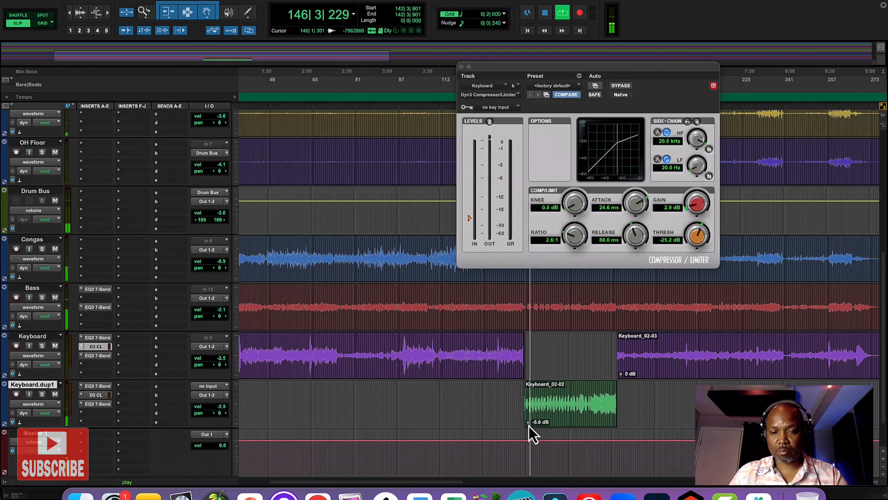
pyautogui.press('space')
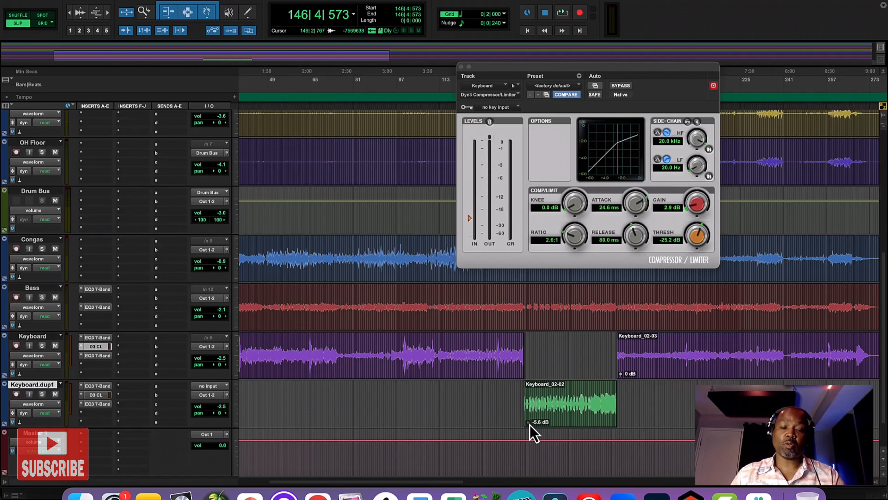
# - Set the Keyboard_02-02 clip gain to +0.1 dB and duplicate the Keyboard.dup1 track
pyautogui.moveTo(529, 425); pyautogui.dragTo(530, 422)
pyautogui.rightClick(44, 386)
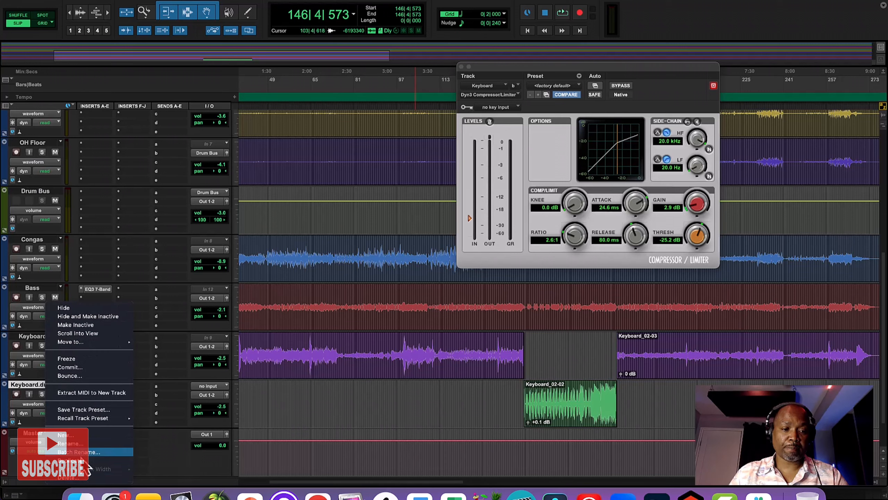
pyautogui.click(84, 460)
pyautogui.press('Return')
# - Open the first EQ3 7-Band on Keyboard.dup1 and bypass that track's compressor and second EQ
pyautogui.click(97, 357)
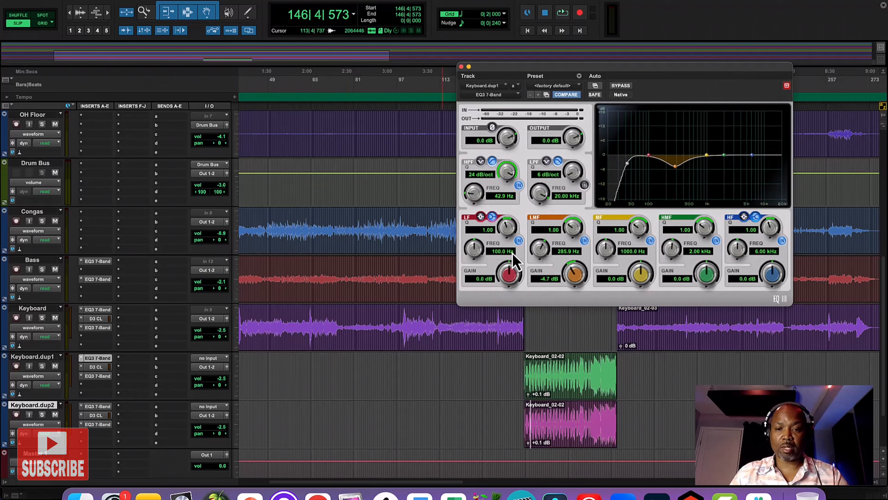
pyautogui.click(81, 371)
pyautogui.press('Escape')
pyautogui.rightClick(92, 367)
pyautogui.click(107, 380)
pyautogui.rightClick(92, 376)
pyautogui.click(106, 389)
# - Bypass the compressor and the second EQ3 7-Band on the Keyboard.dup2 track
pyautogui.rightClick(86, 414)
pyautogui.click(107, 426)
pyautogui.rightClick(91, 424)
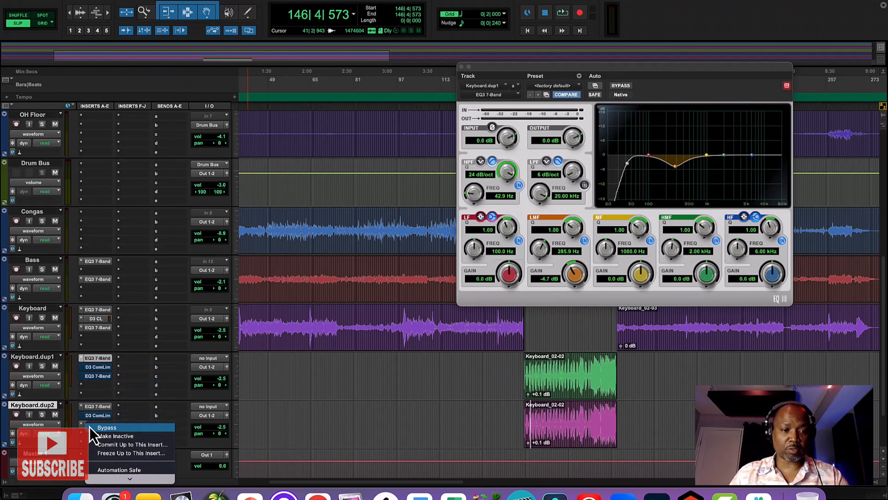
pyautogui.click(104, 435)
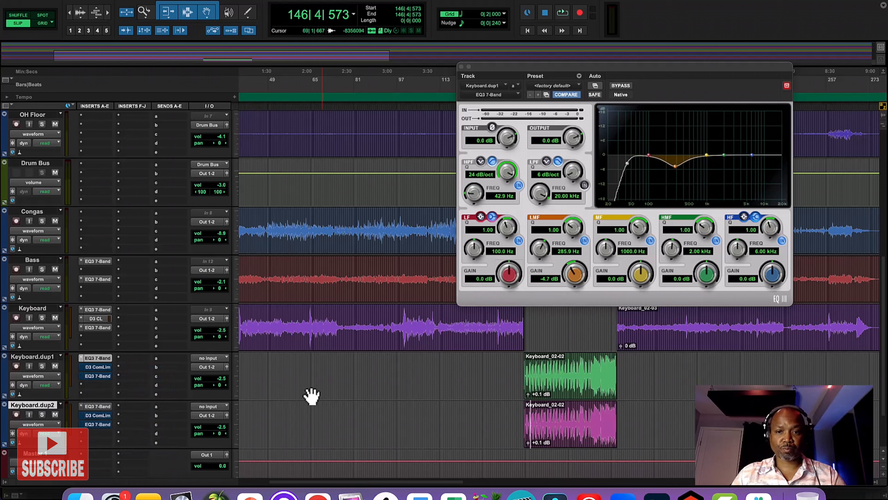
# - Mute the Keyboard.dup2 track and solo Keyboard.dup1
pyautogui.click(55, 415)
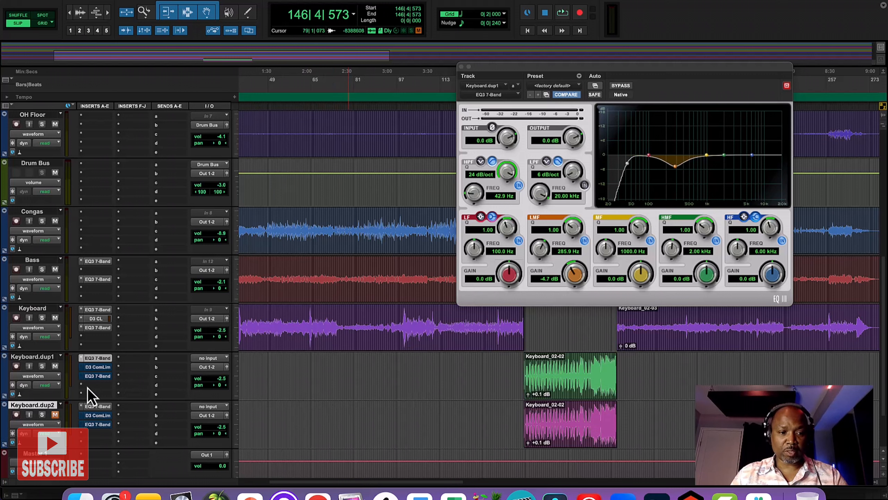
pyautogui.click(46, 358)
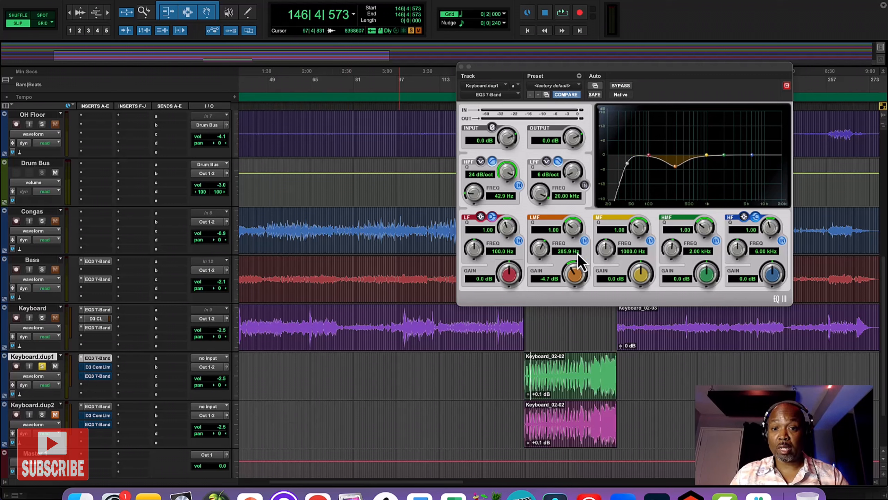
# - In Keyboard.dup1's EQ, switch off the LMF band and high-pass filter, and enable the low-pass filter with a 24 dB/oct slope
pyautogui.click(584, 241)
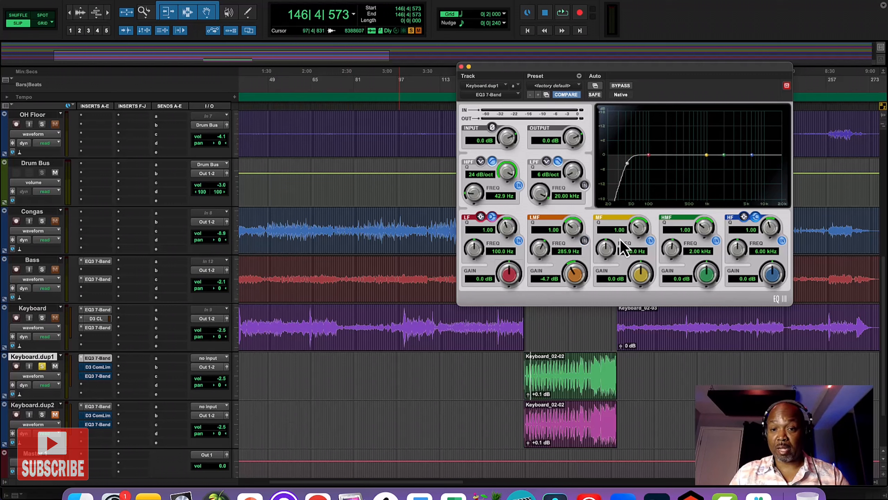
pyautogui.click(518, 185)
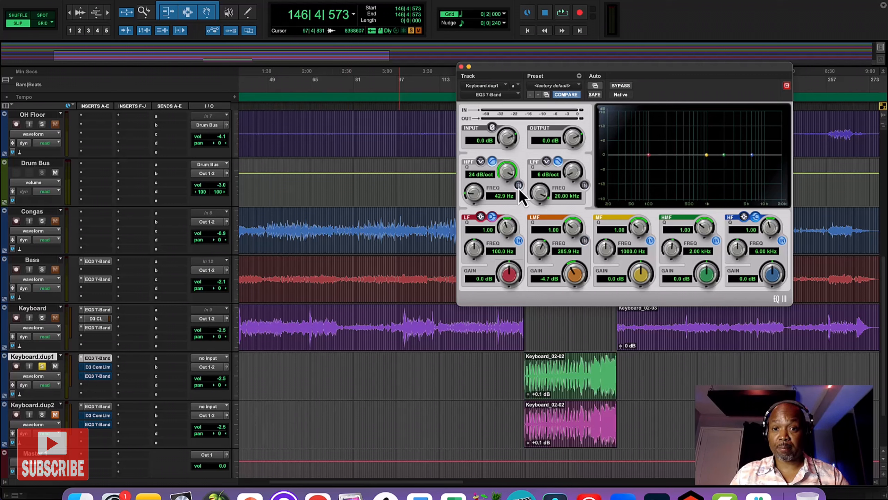
pyautogui.click(583, 185)
pyautogui.moveTo(572, 178); pyautogui.dragTo(584, 110)
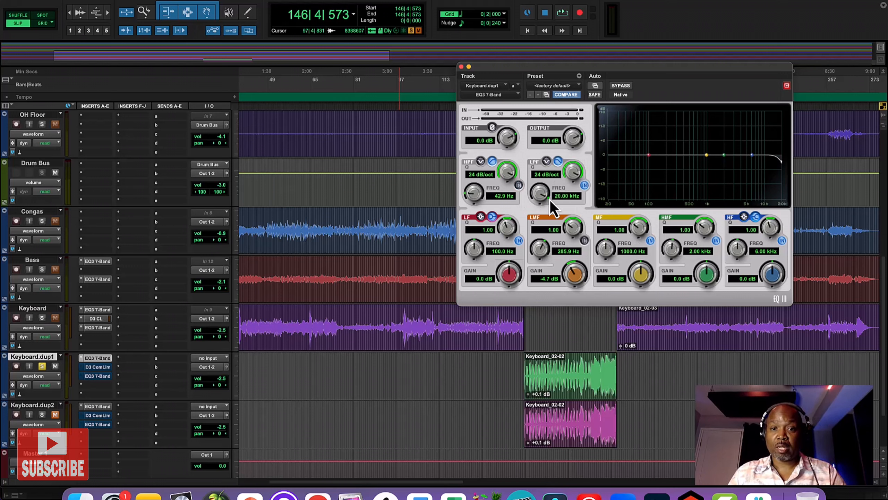
# - Lower Keyboard.dup1's low-pass filter frequency to 161.0 Hz while auditioning the passage
pyautogui.moveTo(550, 200); pyautogui.dragTo(532, 231)
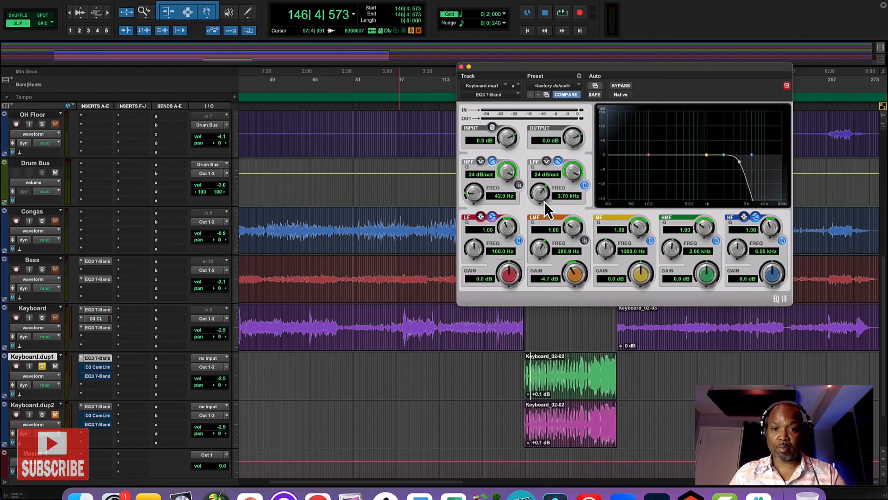
pyautogui.press('space')
pyautogui.moveTo(539, 194); pyautogui.dragTo(532, 272)
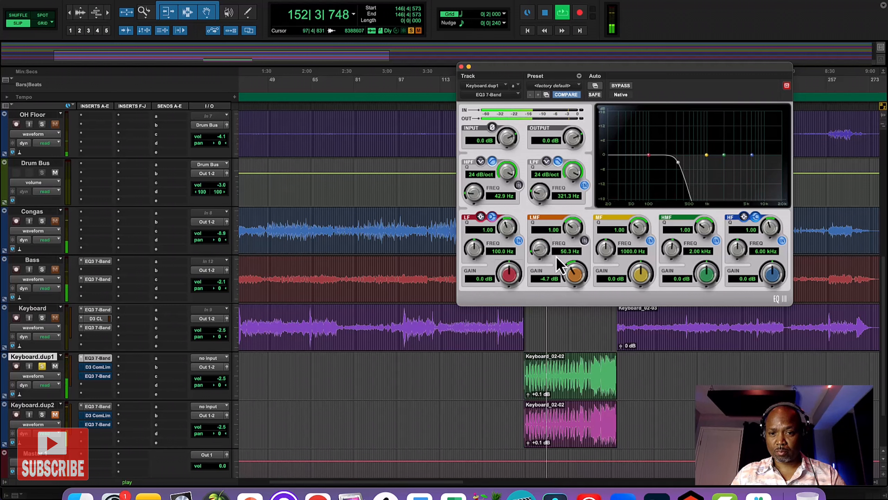
pyautogui.press('space')
pyautogui.moveTo(540, 241)
pyautogui.mouseDown()
pyautogui.moveTo(541, 227)
pyautogui.moveTo(537, 236)
pyautogui.mouseUp()
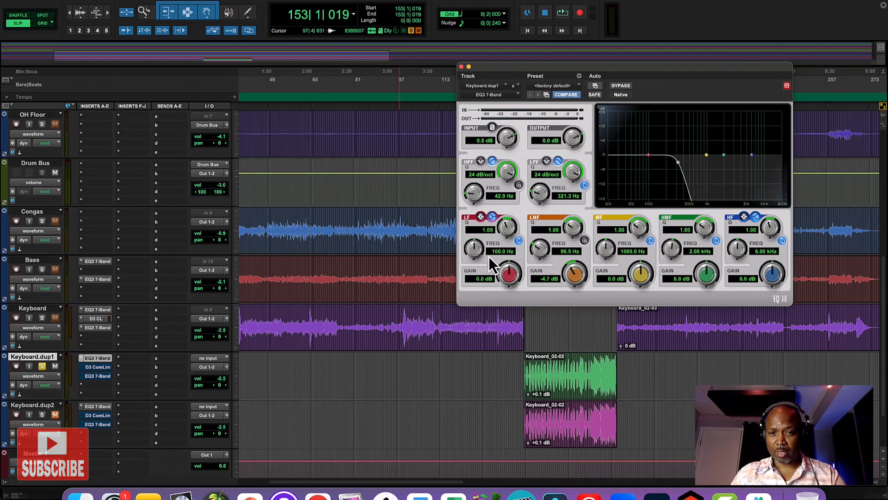
pyautogui.moveTo(540, 193); pyautogui.dragTo(538, 206)
pyautogui.press('space')
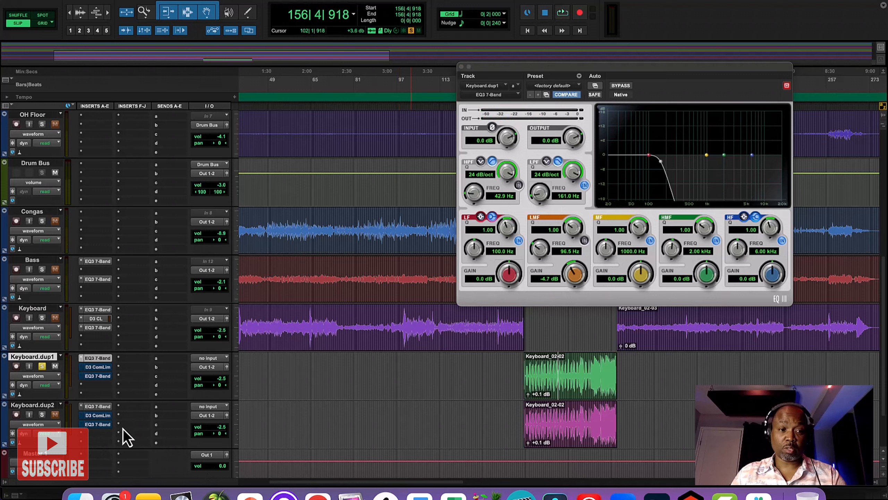
# - Solo Keyboard.dup2 and, in its first EQ3 7-Band, switch off the LMF band and raise the high-pass frequency to 160.4 Hz
pyautogui.click(41, 406)
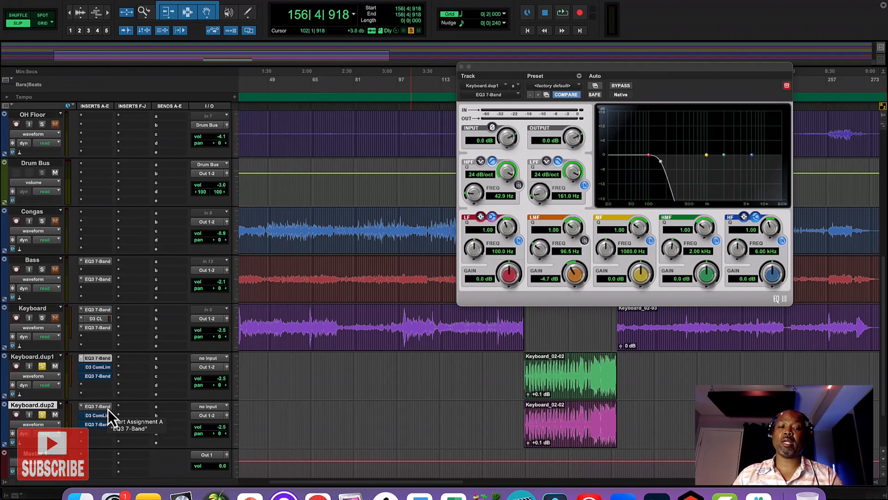
pyautogui.click(96, 407)
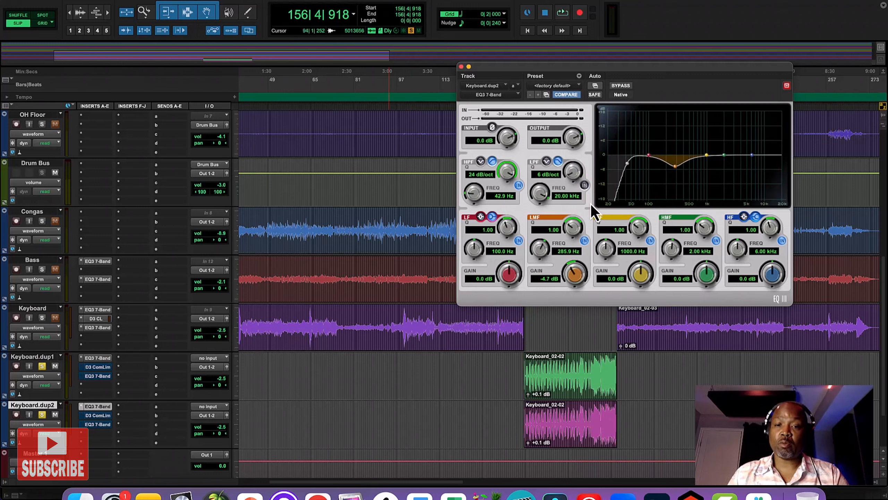
pyautogui.click(584, 241)
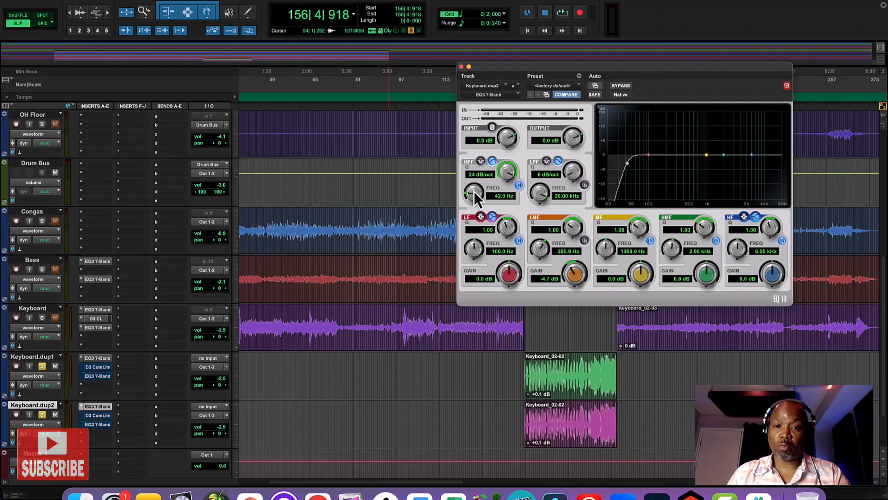
pyautogui.click(519, 185)
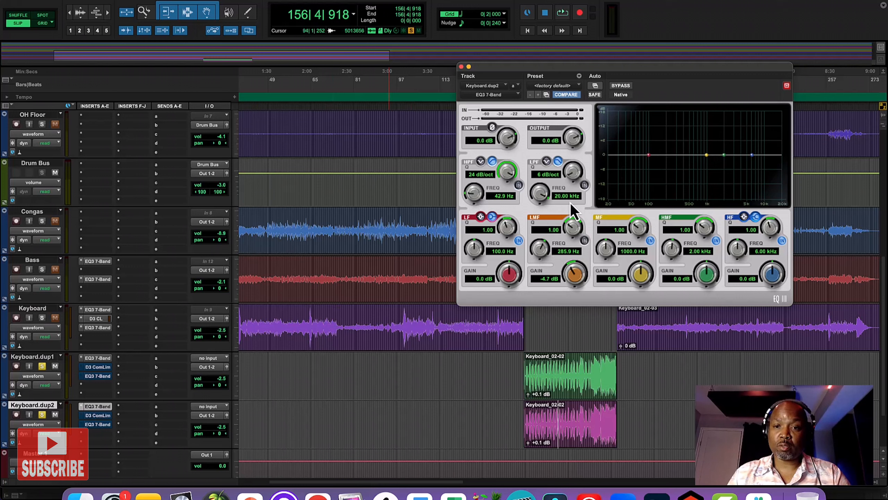
pyautogui.click(518, 185)
pyautogui.moveTo(476, 200); pyautogui.dragTo(476, 182)
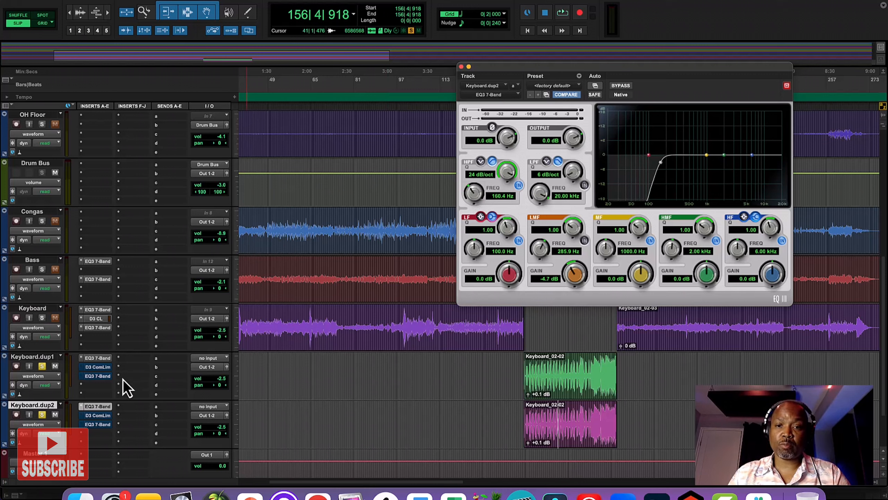
# - Check the low-pass frequency in Keyboard.dup1's EQ and set Keyboard.dup2's high-pass frequency to 161.0 Hz to match
pyautogui.click(102, 360)
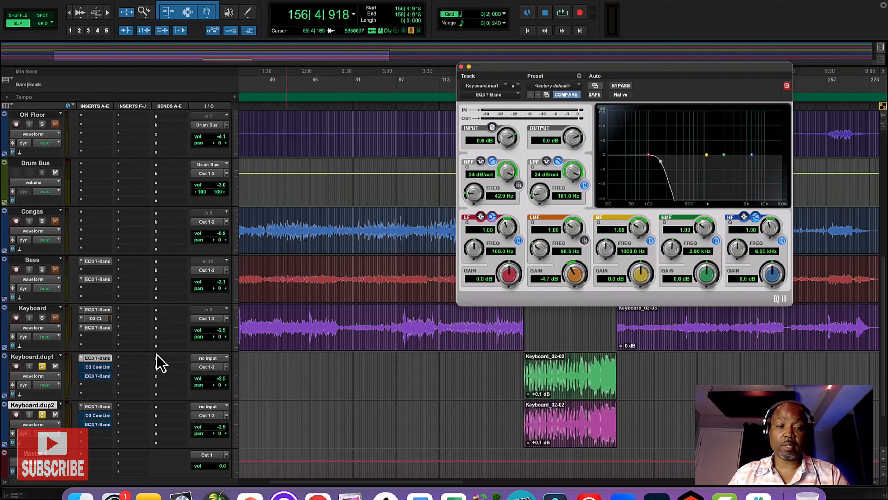
pyautogui.click(98, 407)
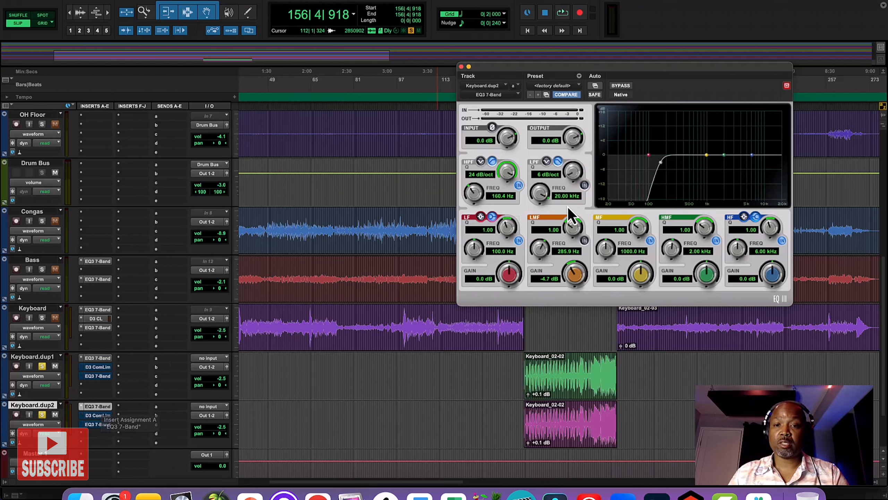
pyautogui.click(499, 196)
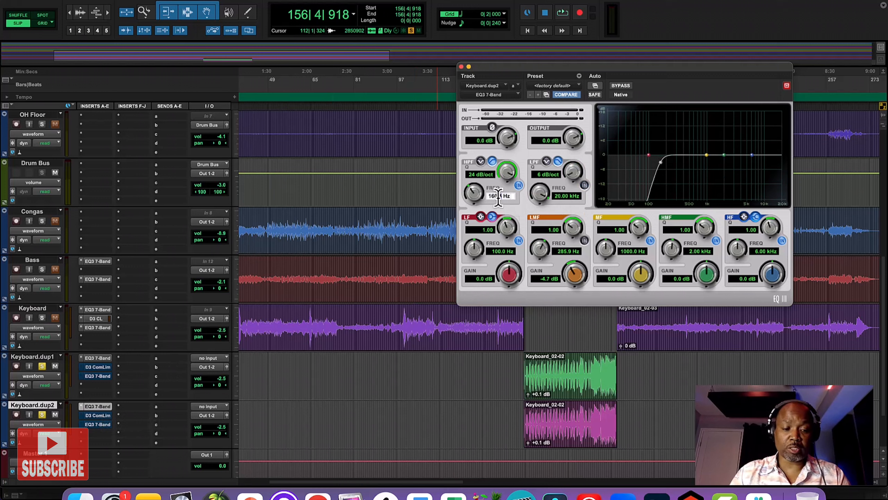
pyautogui.moveTo(487, 196); pyautogui.dragTo(525, 202)
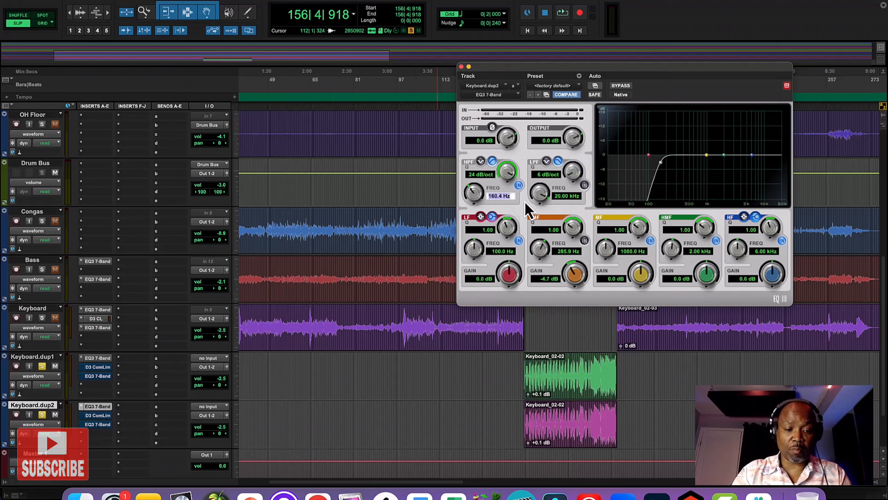
# - Play the Keyboard_02-02 clip from its start and lower the Keyboard.dup1 volume to -12.4 dB
pyautogui.click(559, 395)
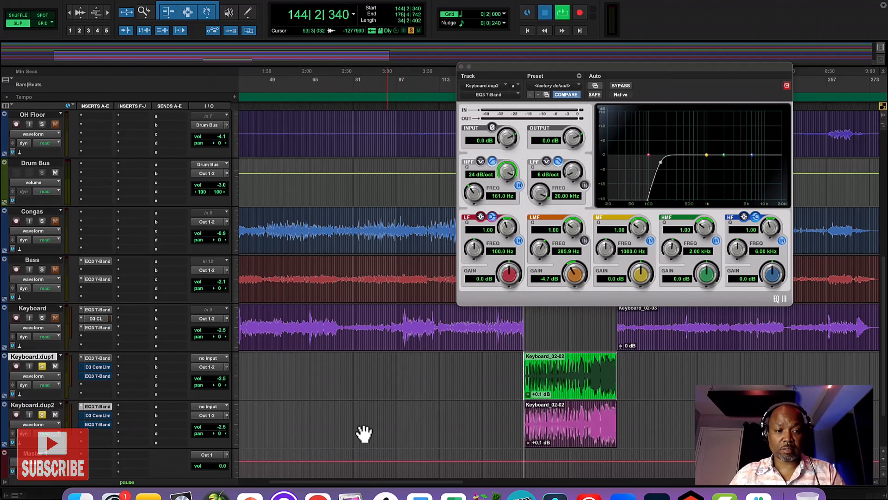
pyautogui.press('space')
pyautogui.moveTo(222, 378); pyautogui.dragTo(219, 390)
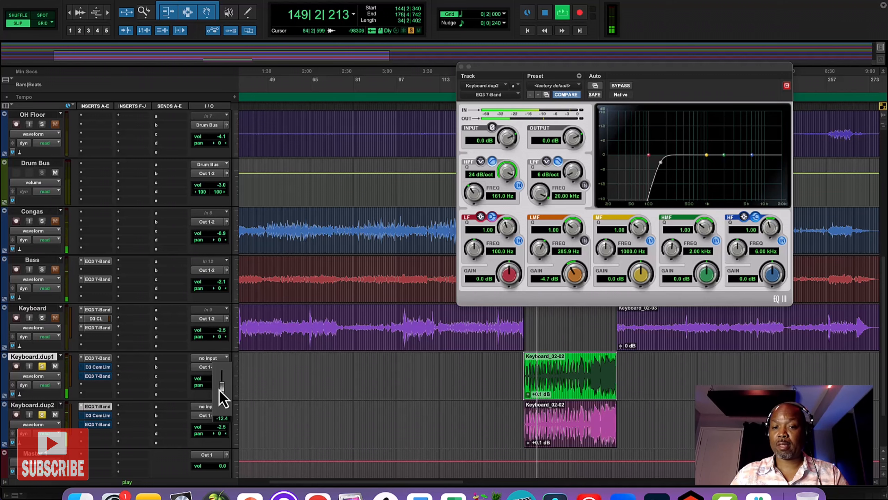
pyautogui.moveTo(219, 390); pyautogui.dragTo(219, 390)
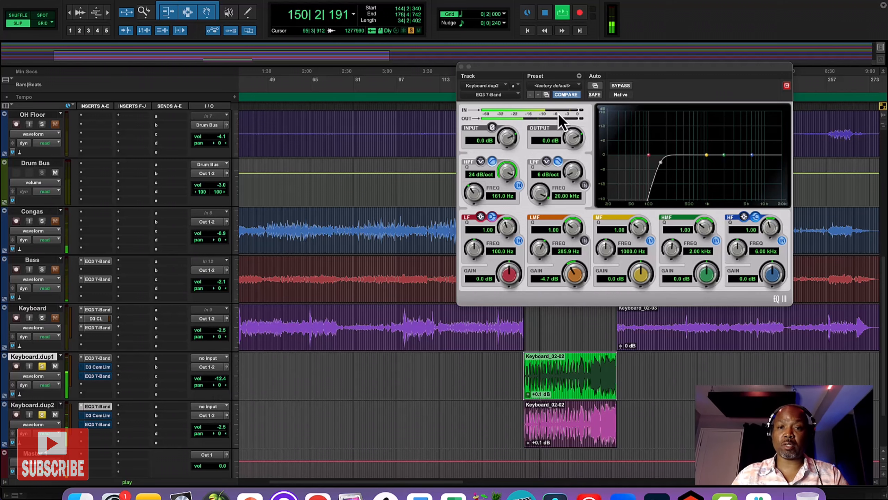
# - Move the EQ window aside, play the Keyboard track from about bar 137, and unsolo Keyboard.dup1 and Keyboard.dup2
pyautogui.moveTo(497, 65); pyautogui.dragTo(633, 80)
pyautogui.press('space')
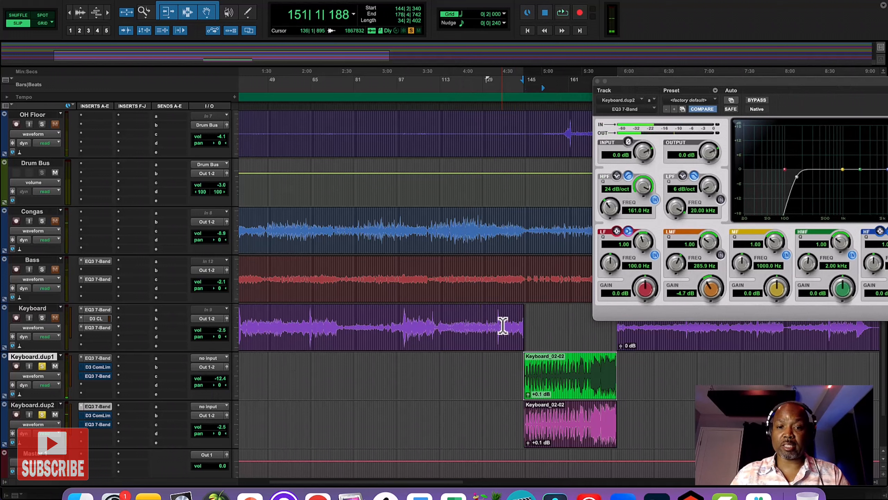
pyautogui.click(503, 323)
pyautogui.press('space')
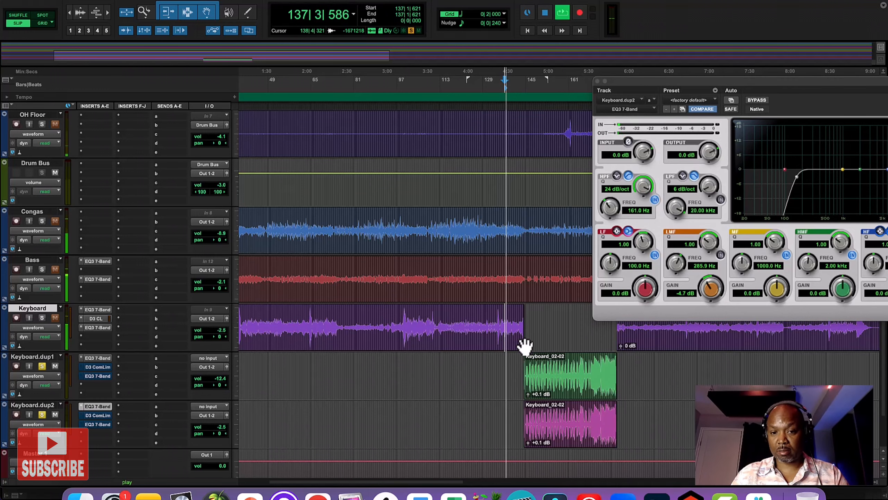
pyautogui.click(42, 367)
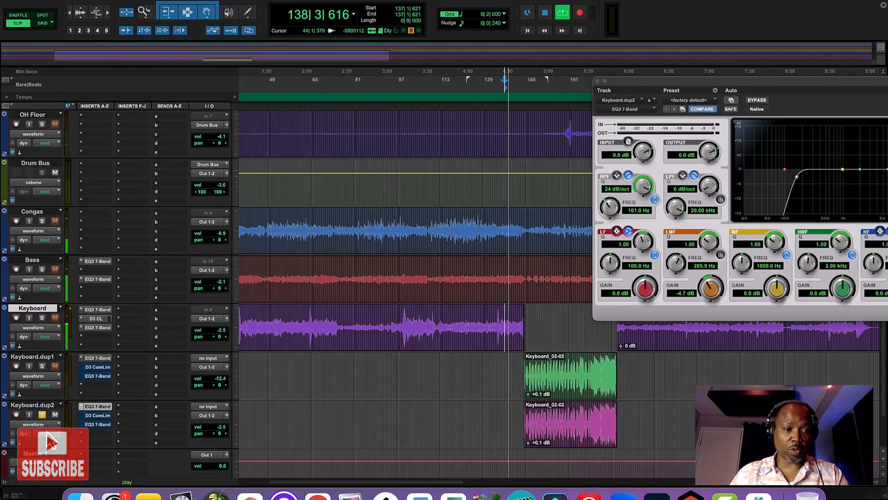
pyautogui.click(43, 415)
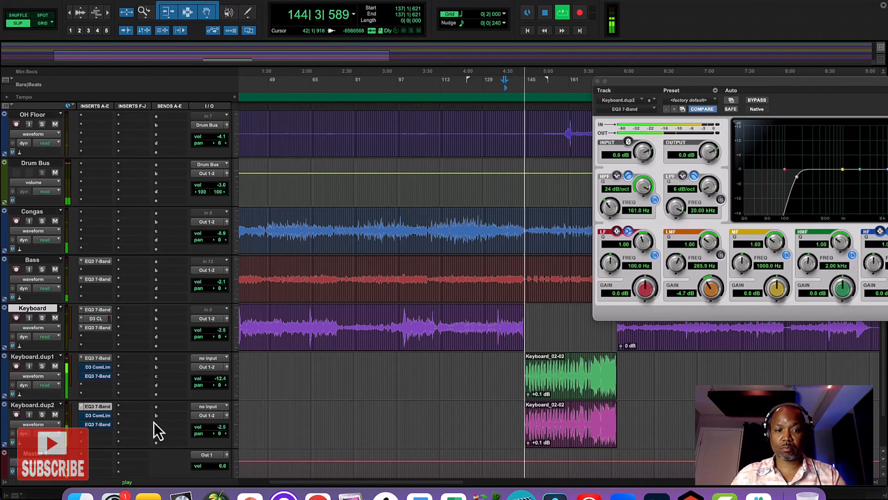
# - Lower the Keyboard.dup1 volume to -13.8 dB and replay the mix from about bar 140
pyautogui.moveTo(220, 381); pyautogui.dragTo(219, 382)
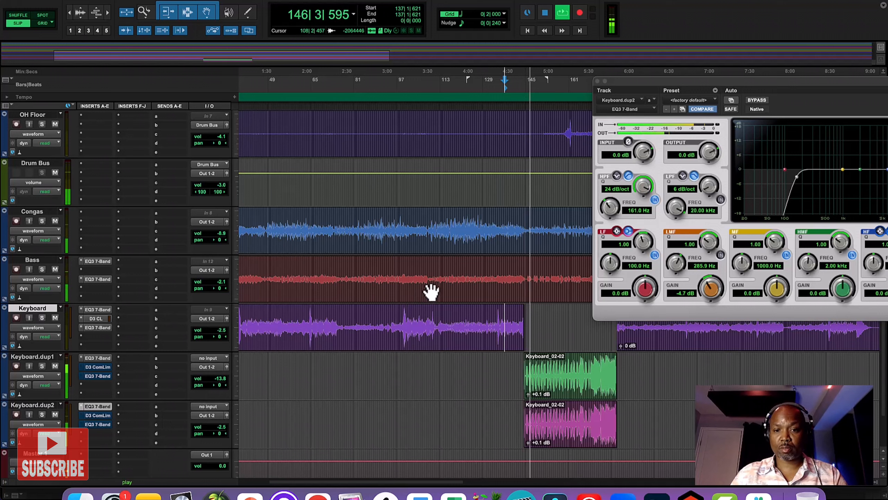
pyautogui.press('space')
pyautogui.click(510, 226)
pyautogui.press('space')
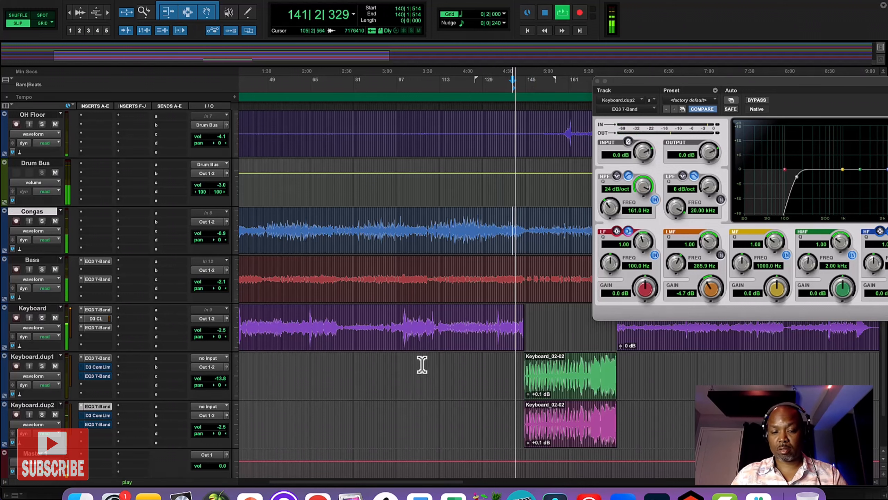
# - Close the EQ window and add a short fade-out at the end of the Keyboard clip before the gap
pyautogui.press('t')
pyautogui.press('t')
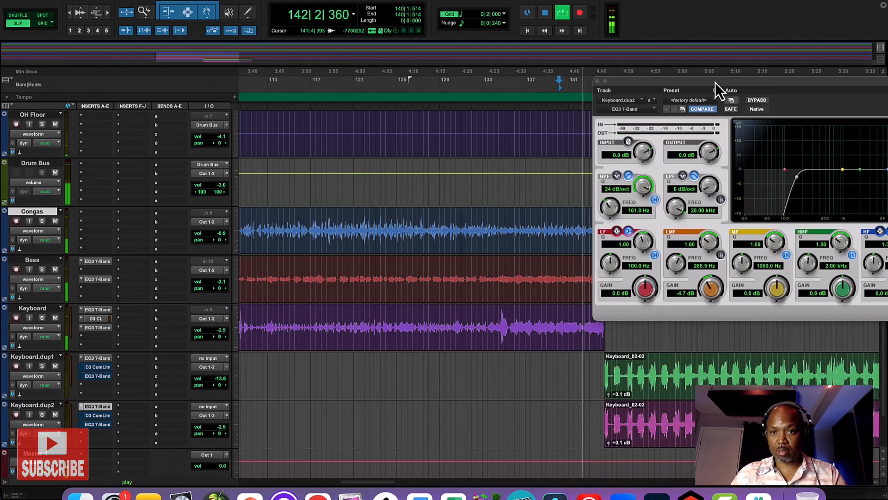
pyautogui.click(598, 81)
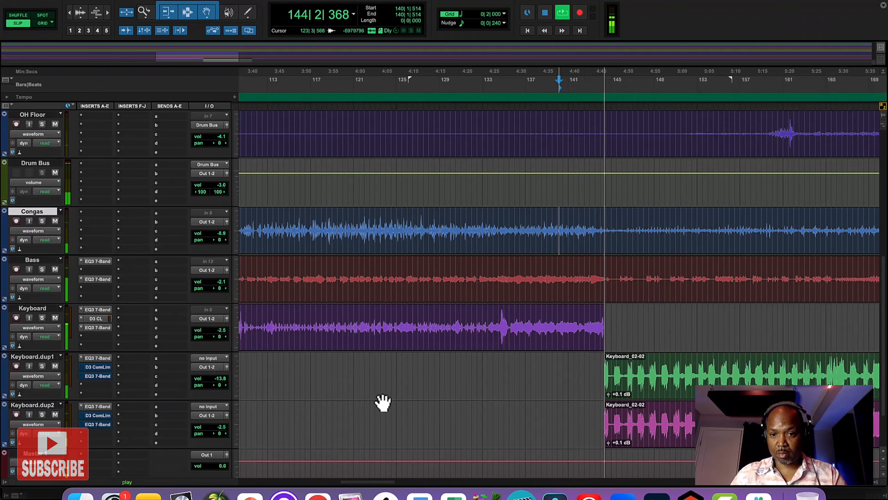
pyautogui.press('space')
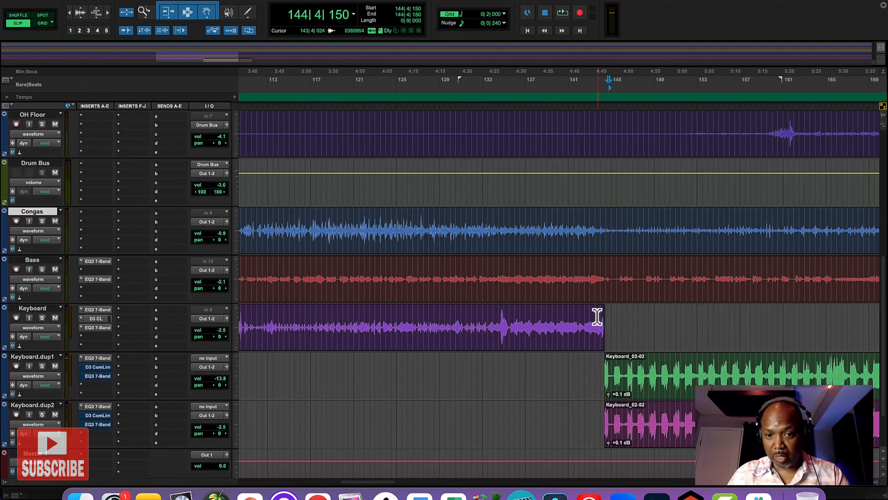
pyautogui.moveTo(604, 312); pyautogui.dragTo(602, 312)
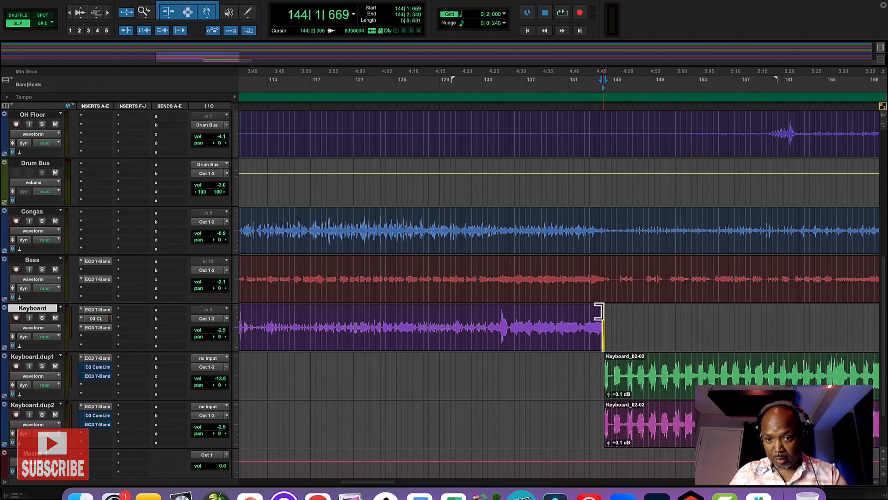
# - Audition the transition around bar 144 and add short fade-ins to the Keyboard_02-02 clips on Keyboard.dup1 and Keyboard.dup2
pyautogui.click(572, 318)
pyautogui.press('space')
pyautogui.click(593, 323)
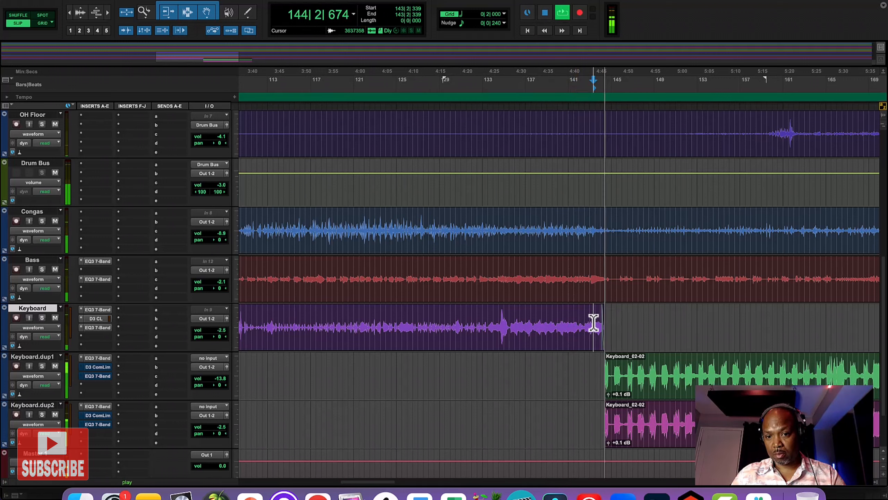
pyautogui.press('space')
pyautogui.moveTo(605, 363); pyautogui.dragTo(607, 361)
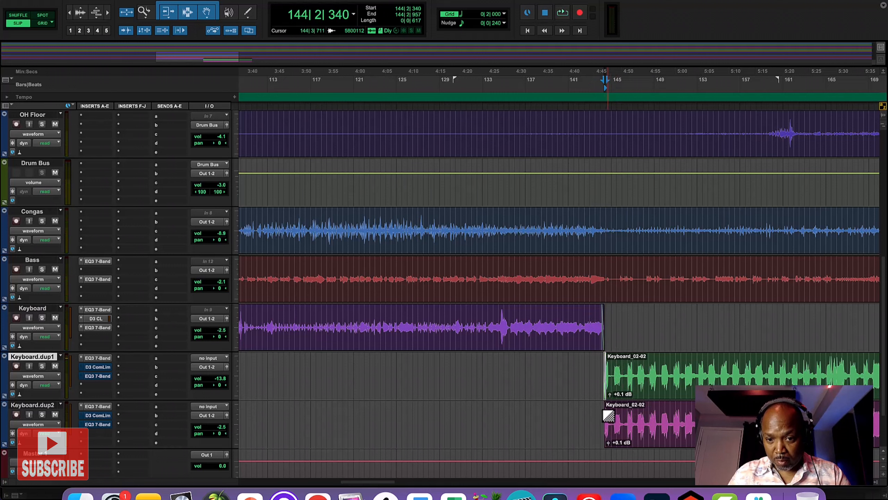
pyautogui.moveTo(606, 410); pyautogui.dragTo(607, 409)
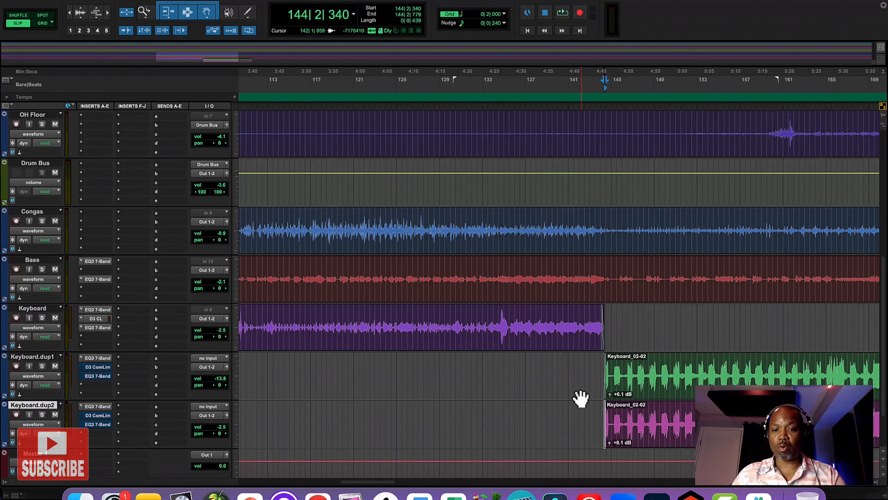
# - Play the mix from about bar 143 to listen to the faded transition into the duplicate keyboard tracks
pyautogui.click(595, 363)
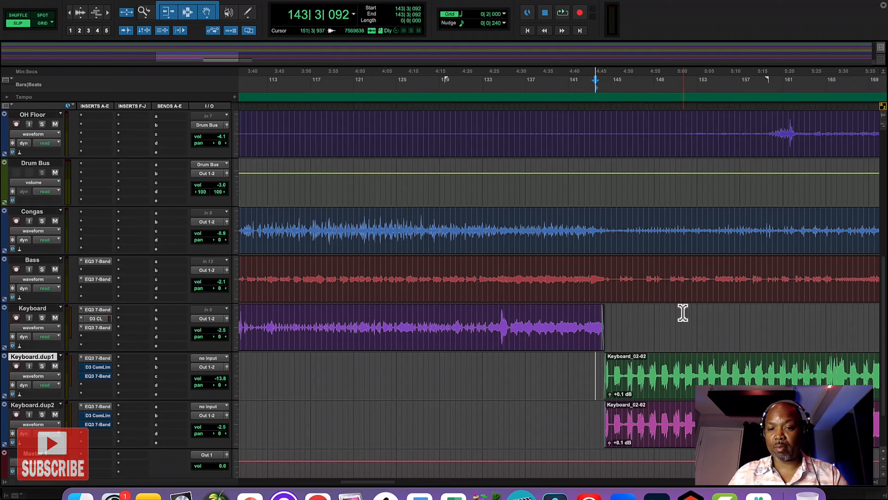
pyautogui.press('space')
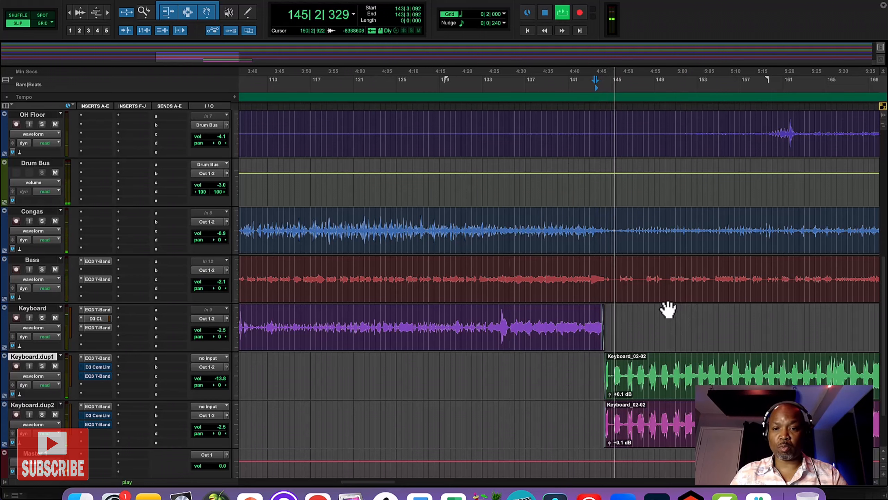
pyautogui.hscroll(5, 658, 313)
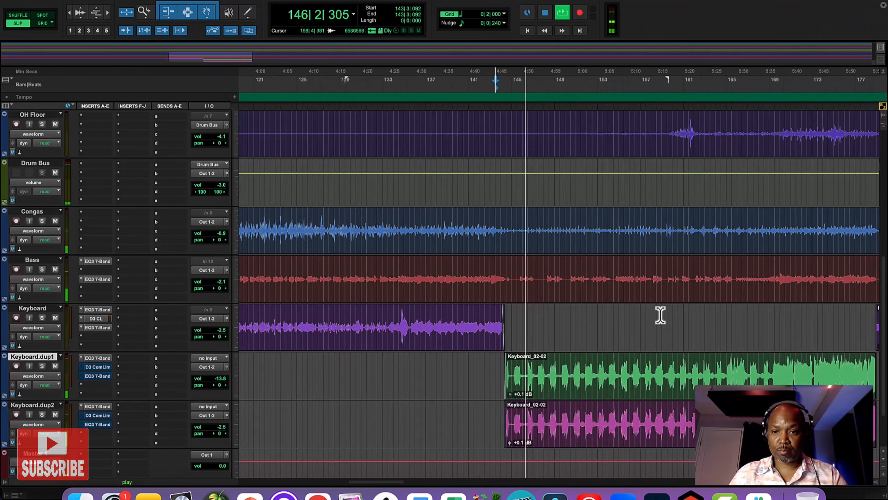
# - Stop playback and split the Bass clip at about bar 145, after the transition into the duplicate keyboard passage
pyautogui.scroll(2, 659, 314)
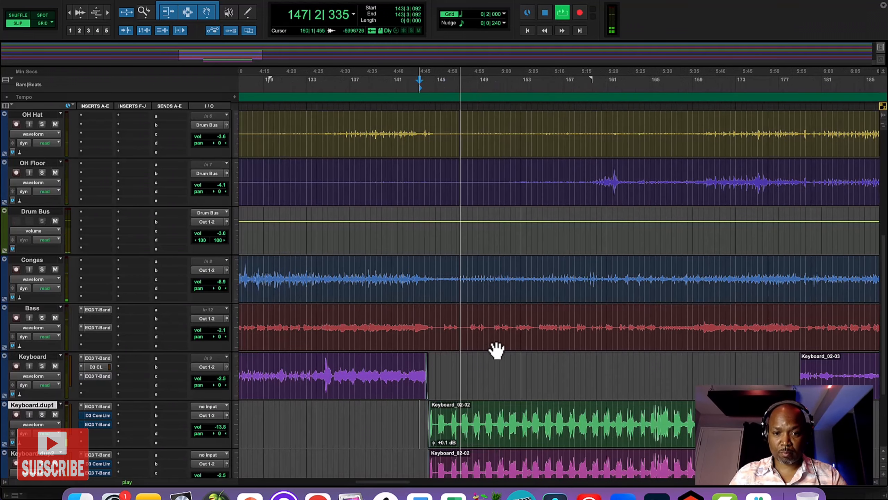
pyautogui.press('space')
pyautogui.click(437, 322)
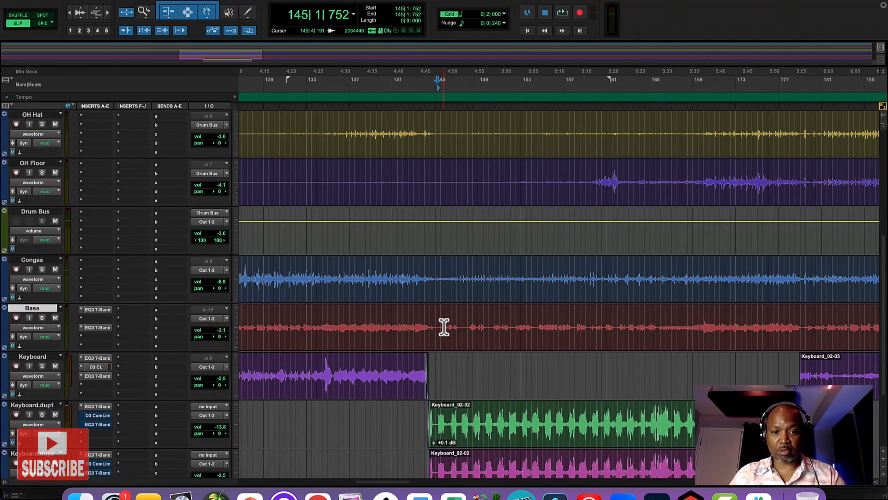
pyautogui.press('super+e')
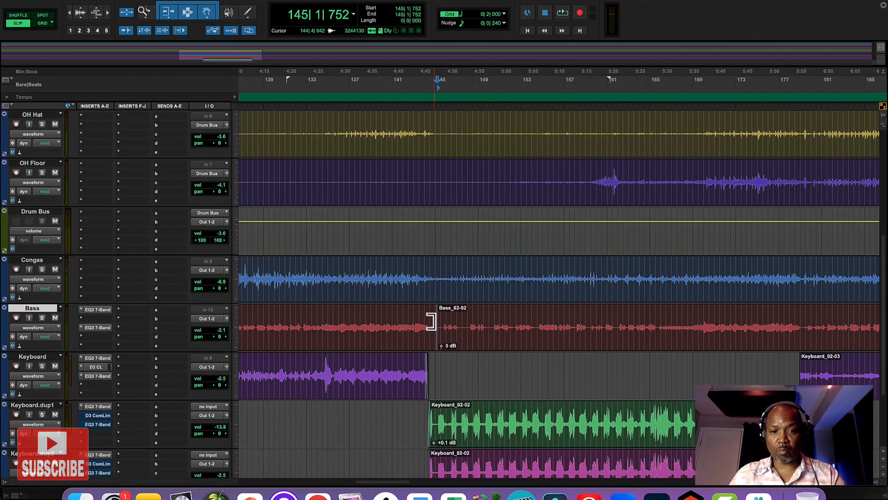
# - Audition the Bass track from several points between bars 165 and 179 to locate where its quiet passage ends
pyautogui.click(651, 324)
pyautogui.press('space')
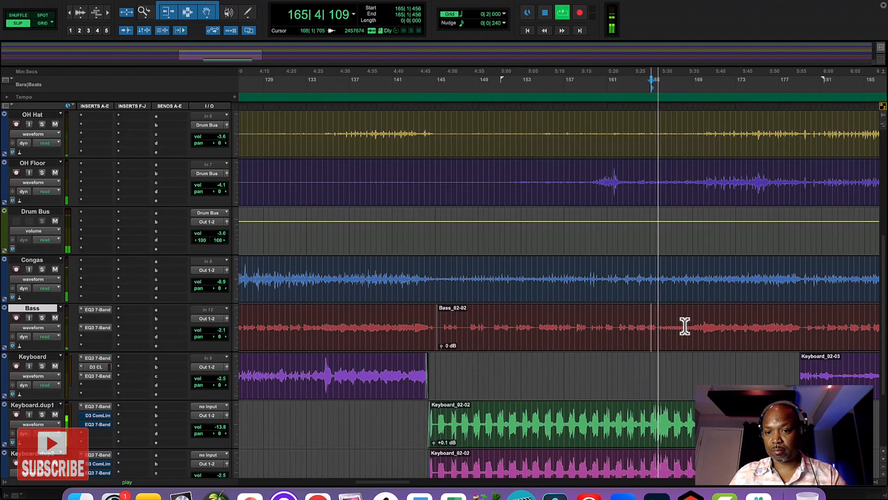
pyautogui.click(796, 324)
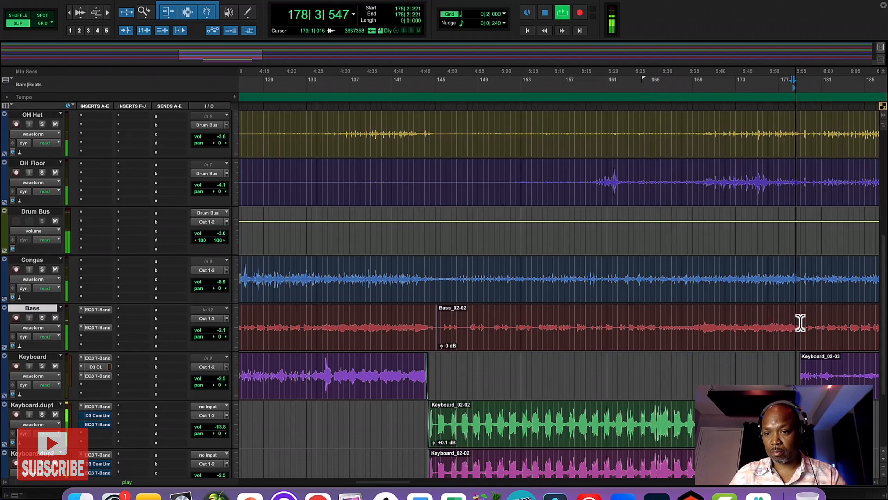
pyautogui.click(766, 323)
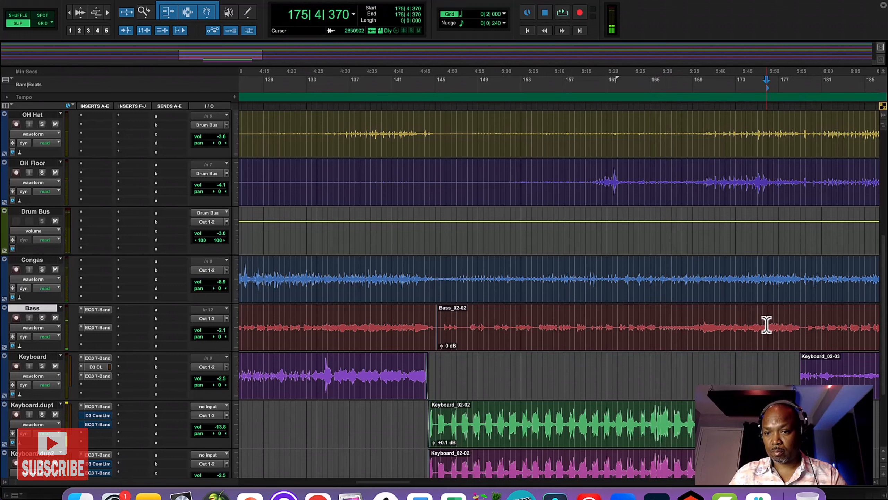
pyautogui.click(730, 324)
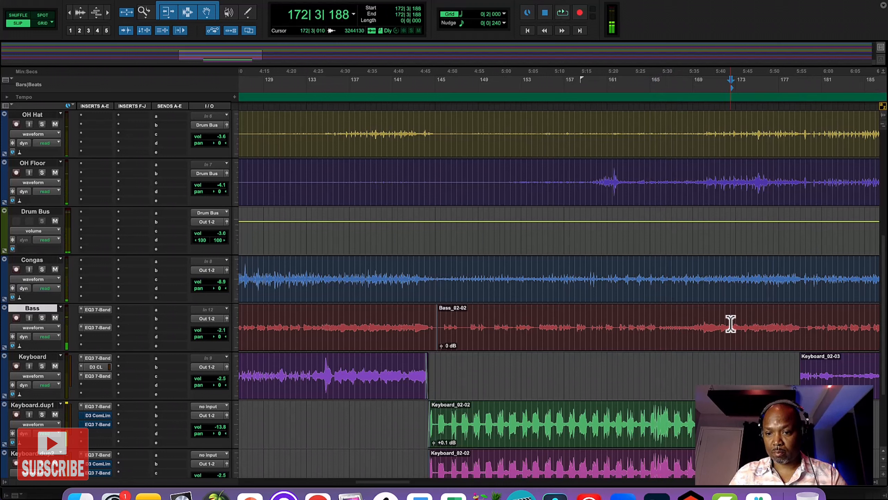
pyautogui.click(702, 324)
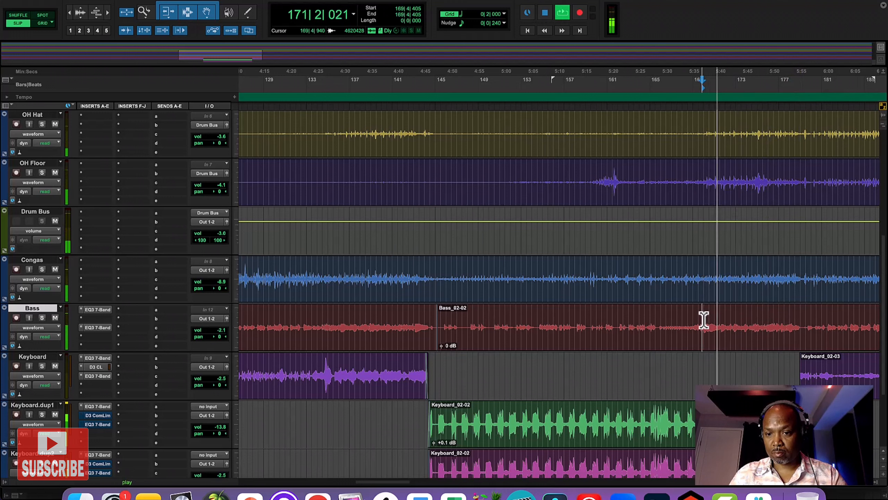
pyautogui.press('space')
pyautogui.click(726, 320)
pyautogui.press('space')
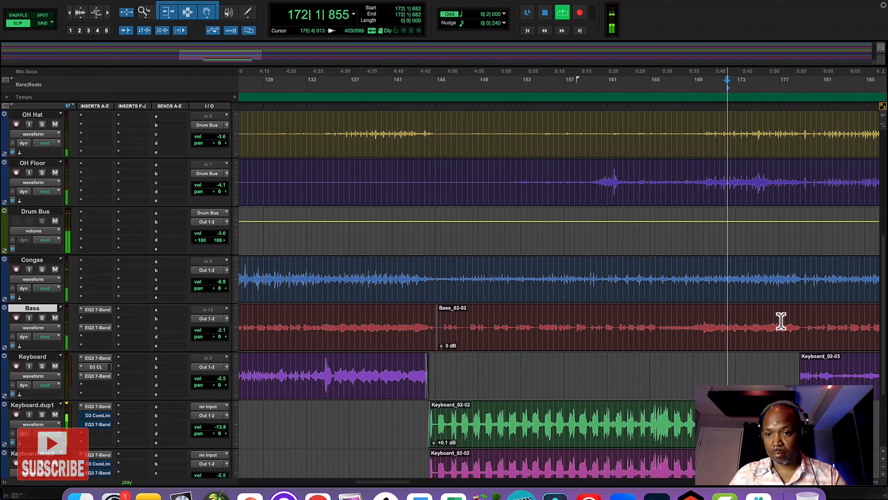
pyautogui.press('space')
pyautogui.click(775, 320)
pyautogui.press('space')
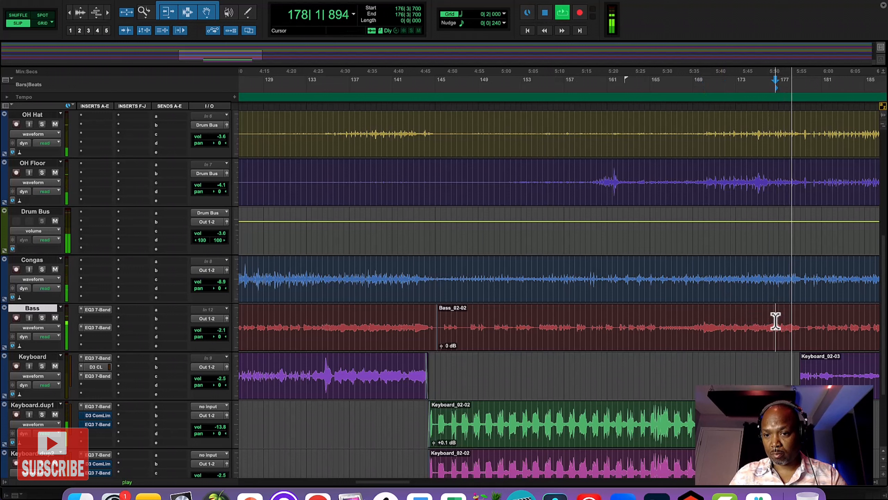
pyautogui.press('space')
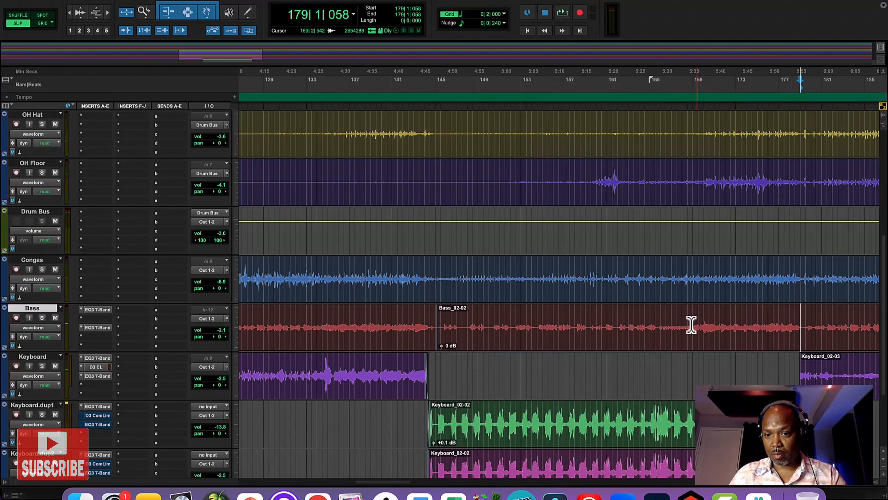
pyautogui.press('space')
pyautogui.press('space')
# - Replay the mix from about bar 169 and split the Bass clip just before bar 170
pyautogui.click(696, 322)
pyautogui.press('space')
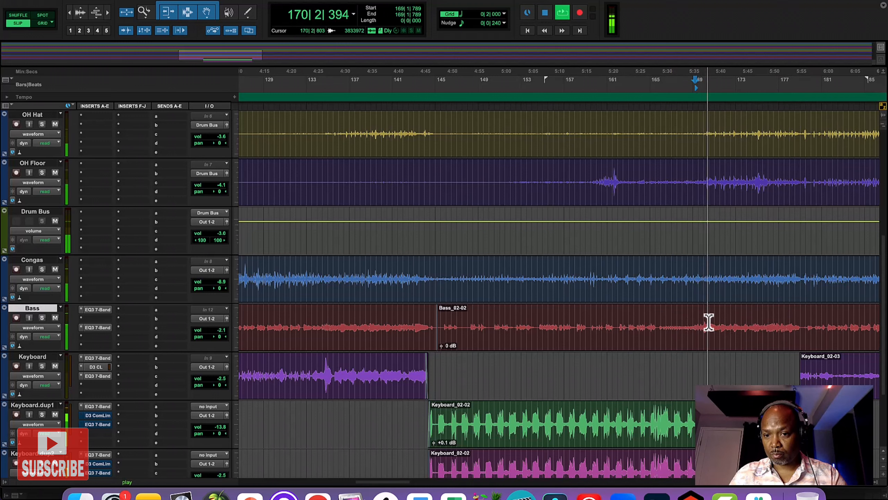
pyautogui.click(701, 323)
pyautogui.press('space')
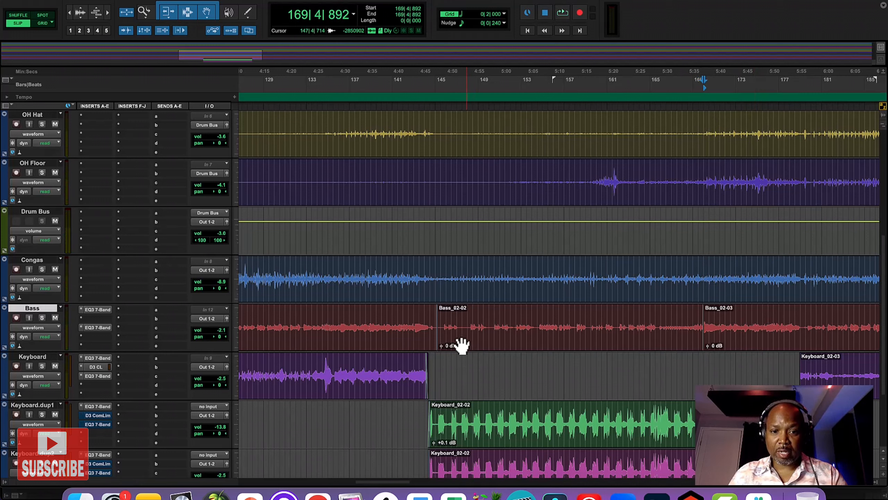
# - Raise the clip gain of Bass_02-02 to +6.0 dB, checking the level by playing from about bar 143
pyautogui.moveTo(441, 346); pyautogui.dragTo(441, 338)
pyautogui.click(423, 276)
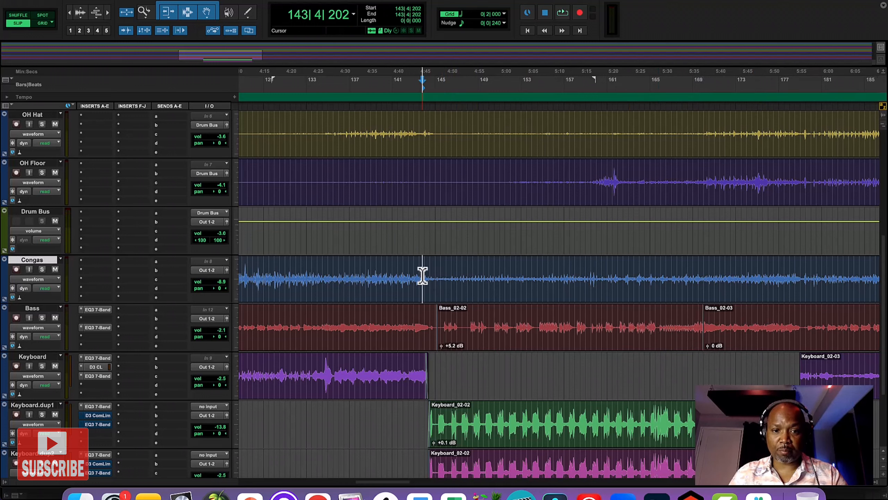
pyautogui.press('space')
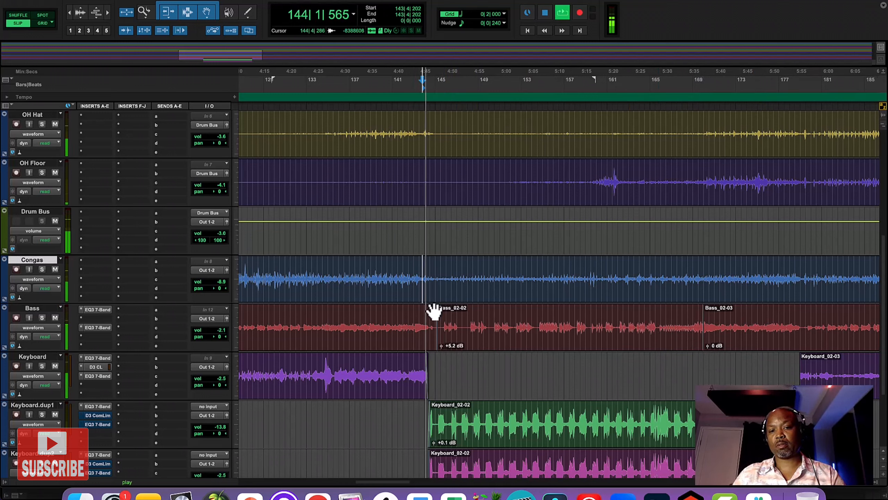
pyautogui.click(441, 346)
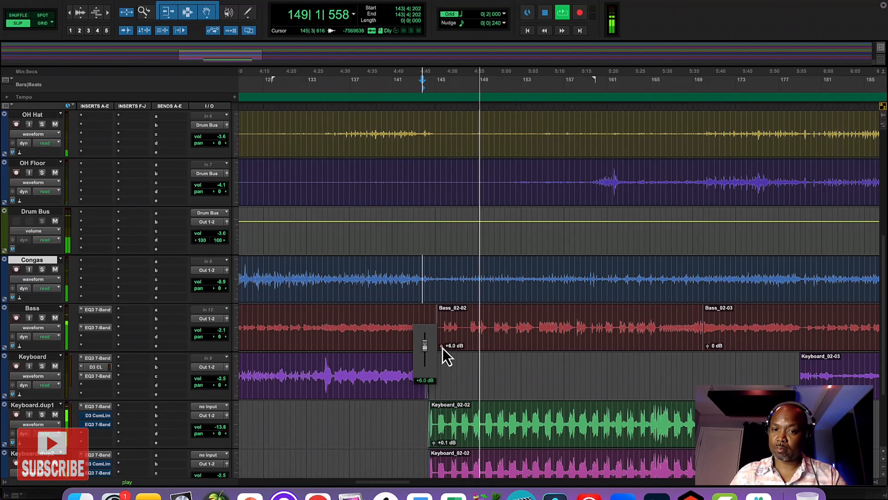
pyautogui.click(443, 348)
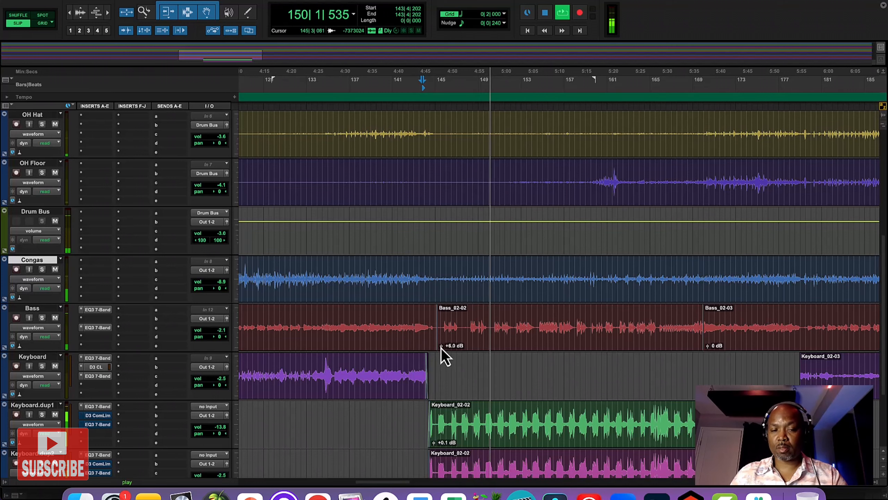
# - Insert a mono Dyn3 Compressor/Limiter on the Bass track, in the slot between its two EQs
pyautogui.click(101, 320)
pyautogui.moveTo(127, 323)
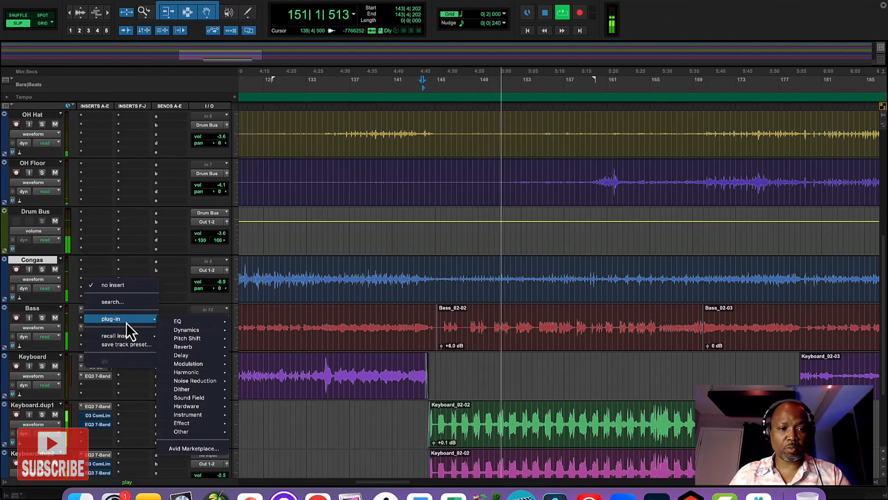
pyautogui.moveTo(201, 332)
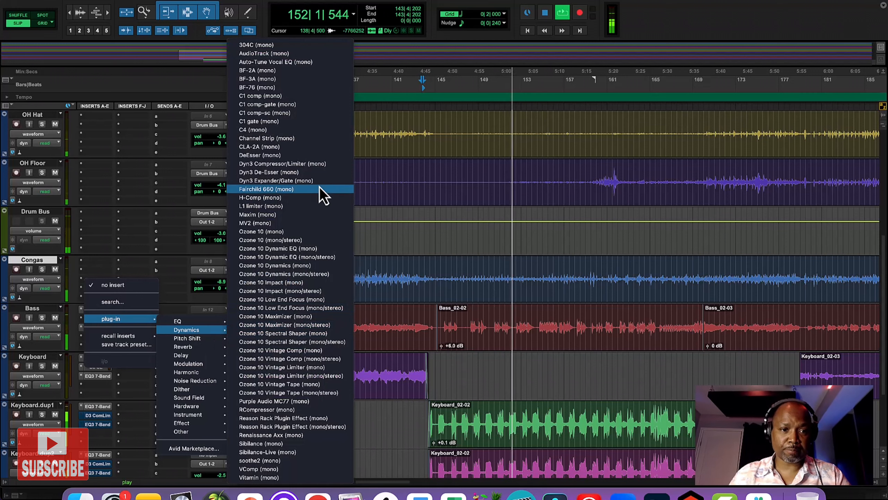
pyautogui.click(307, 164)
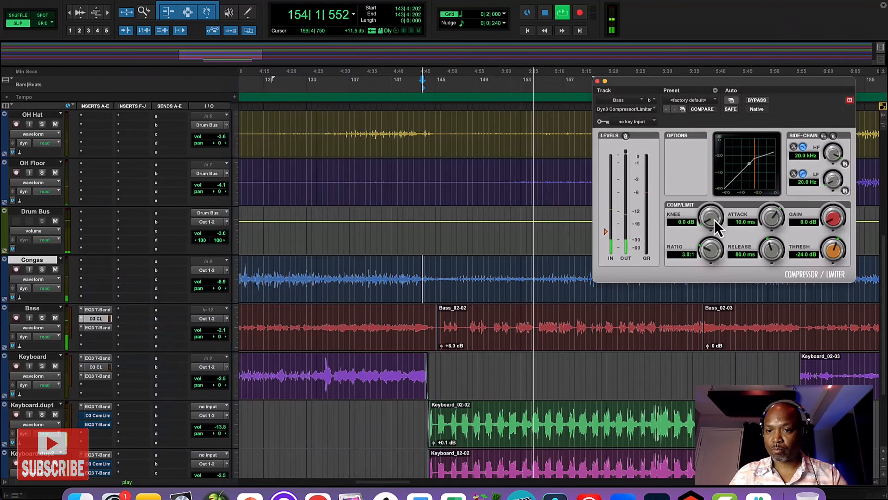
# - Set the Bass compressor to a 6.0:1 ratio, 33.6 ms attack, 2.6 dB knee and -26.0 dB threshold
pyautogui.moveTo(710, 249); pyautogui.dragTo(712, 238)
pyautogui.moveTo(771, 223); pyautogui.dragTo(772, 214)
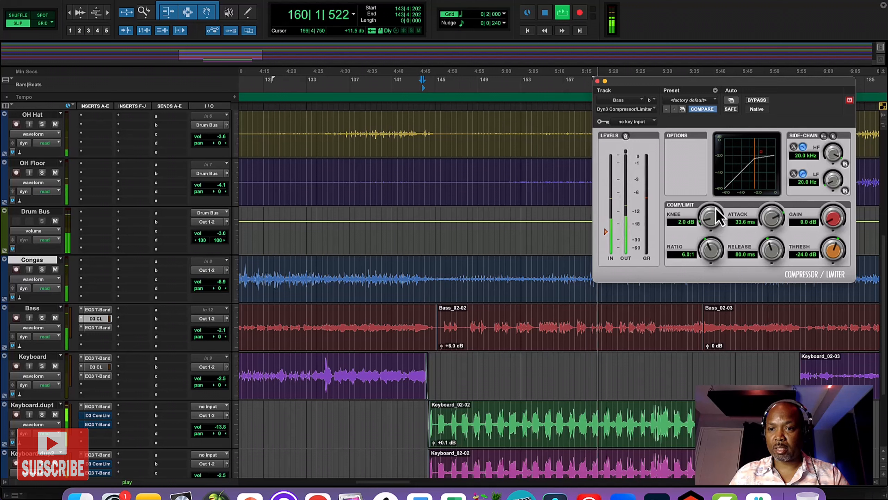
pyautogui.moveTo(827, 253); pyautogui.dragTo(829, 255)
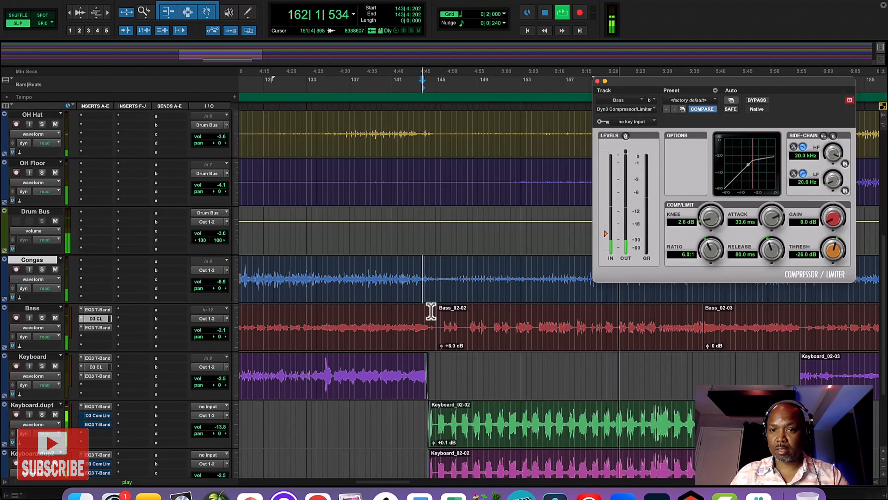
# - Replay from bar 136 and set the Bass compressor's threshold to -26.9 dB and its makeup gain to 3.1 dB
pyautogui.press('space')
pyautogui.click(339, 318)
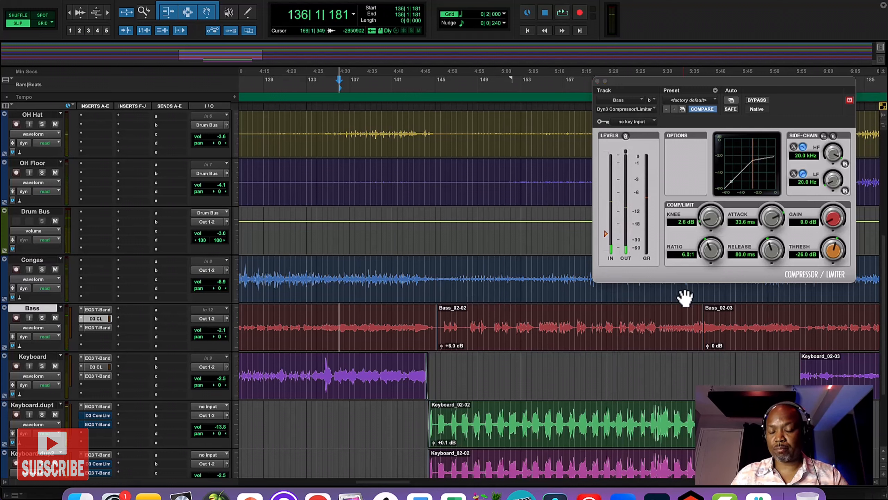
pyautogui.press('space')
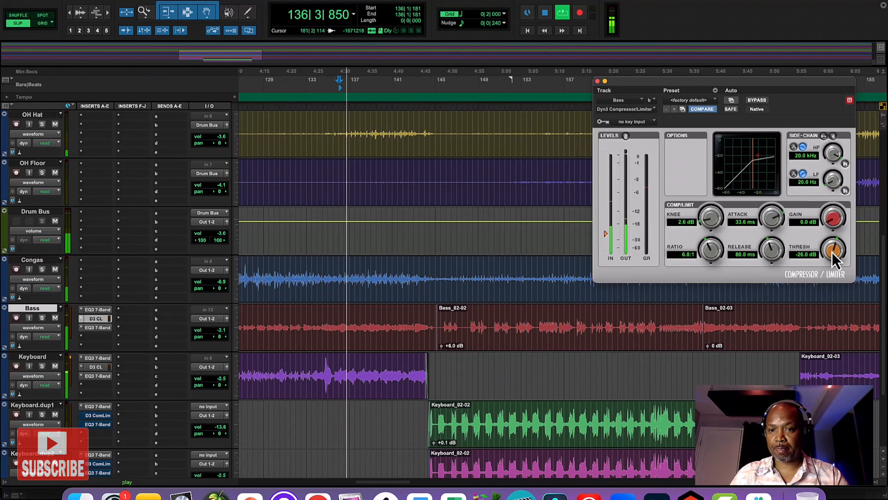
pyautogui.moveTo(833, 258); pyautogui.dragTo(829, 259)
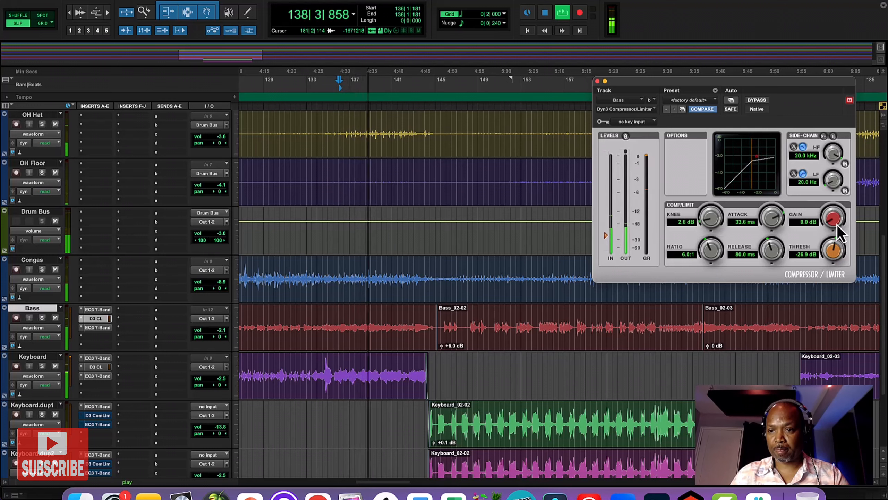
pyautogui.moveTo(837, 225); pyautogui.dragTo(834, 231)
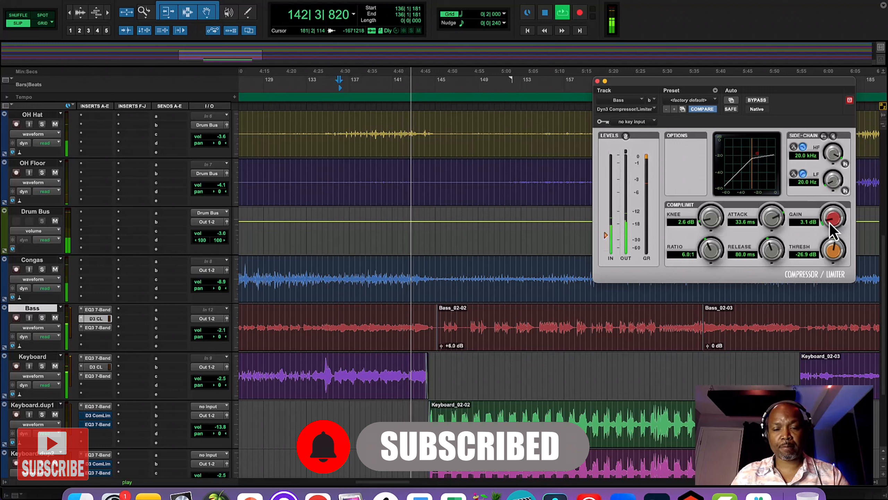